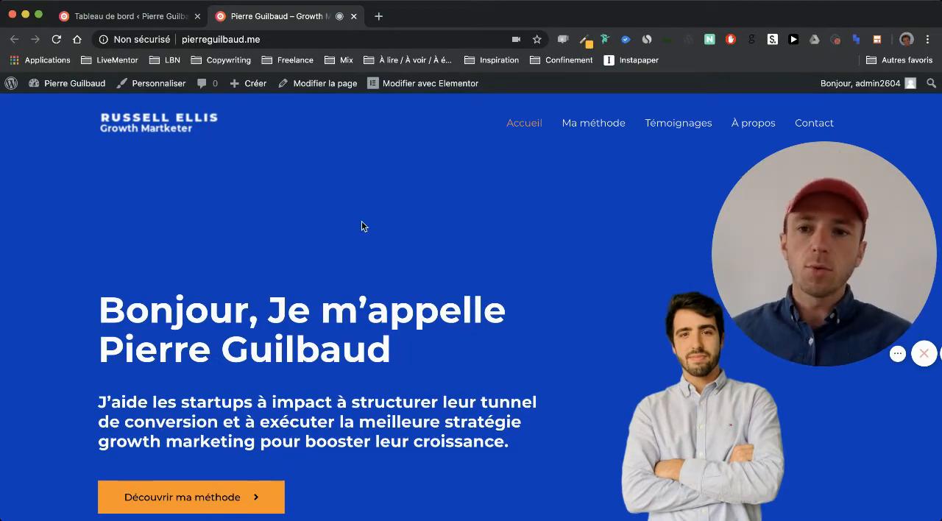
Look through the website's home page from the header down to the footer.
{"action": "scroll", "coordinate": [227, 216], "scroll_direction": "down", "scroll_amount": 20}
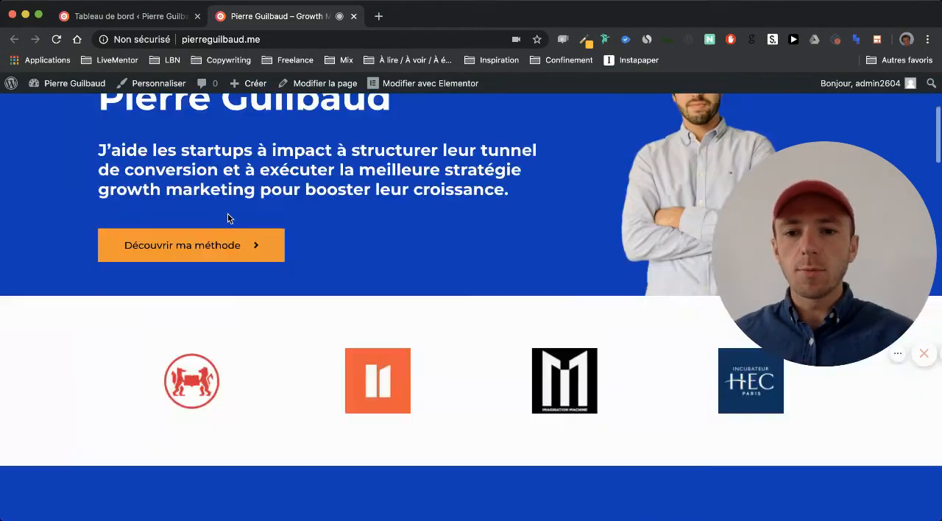
{"action": "scroll", "coordinate": [228, 218], "scroll_direction": "down", "scroll_amount": 15}
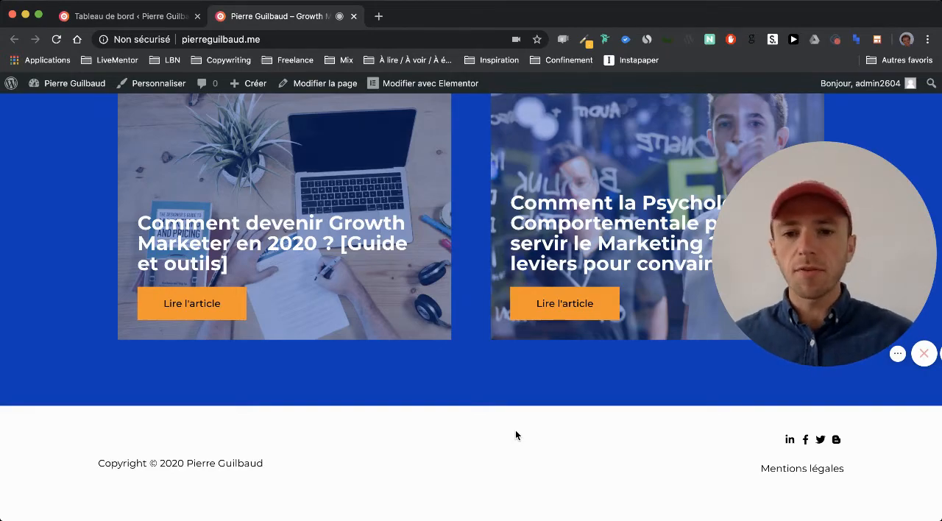
{"action": "scroll", "coordinate": [515, 434], "scroll_direction": "up", "scroll_amount": 15}
{"action": "scroll", "coordinate": [515, 434], "scroll_direction": "up", "scroll_amount": 15}
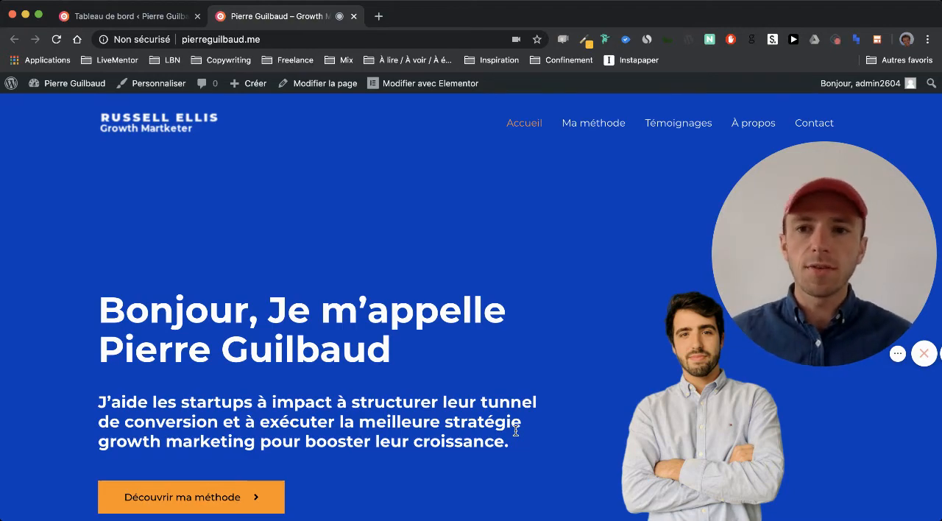
Open the site's theme customizer from the WordPress dashboard and display the "En-tête transparent" settings for the header logo.
{"action": "left_click", "coordinate": [116, 18]}
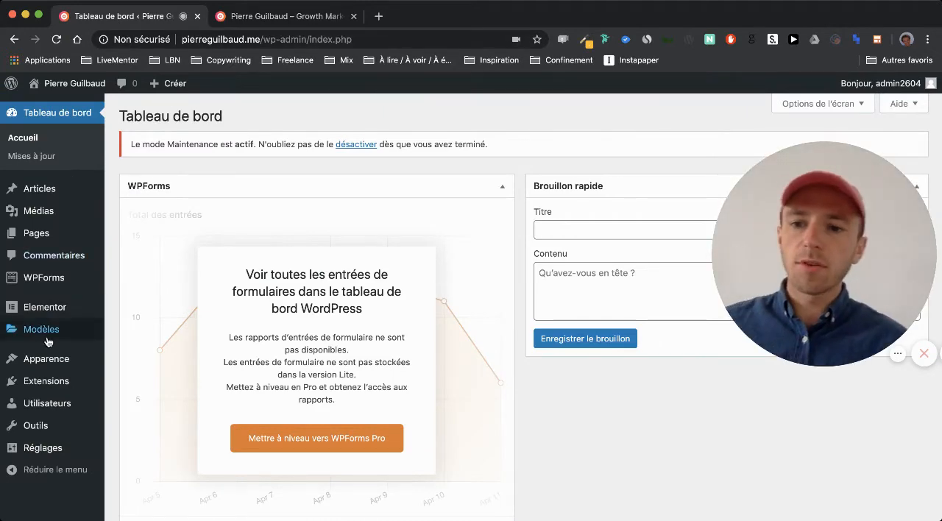
{"action": "mouse_move", "coordinate": [45, 365]}
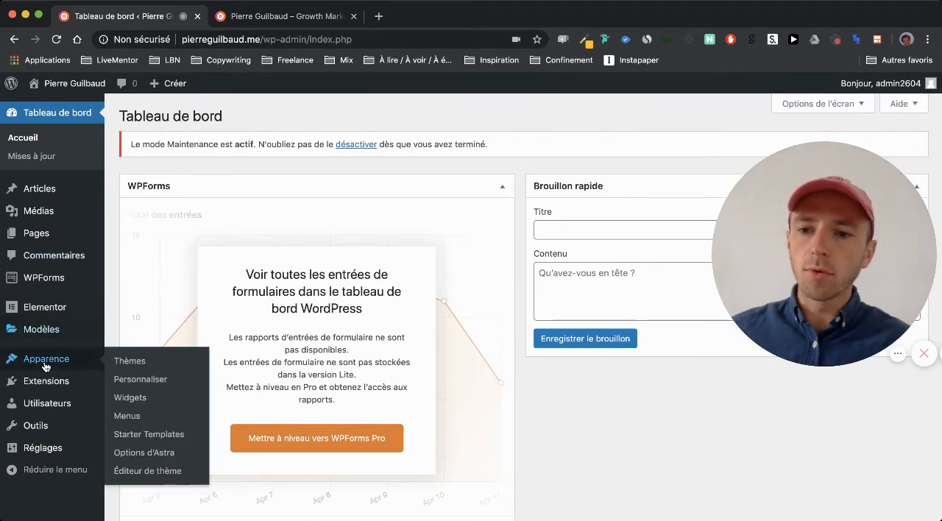
{"action": "left_click", "coordinate": [125, 380]}
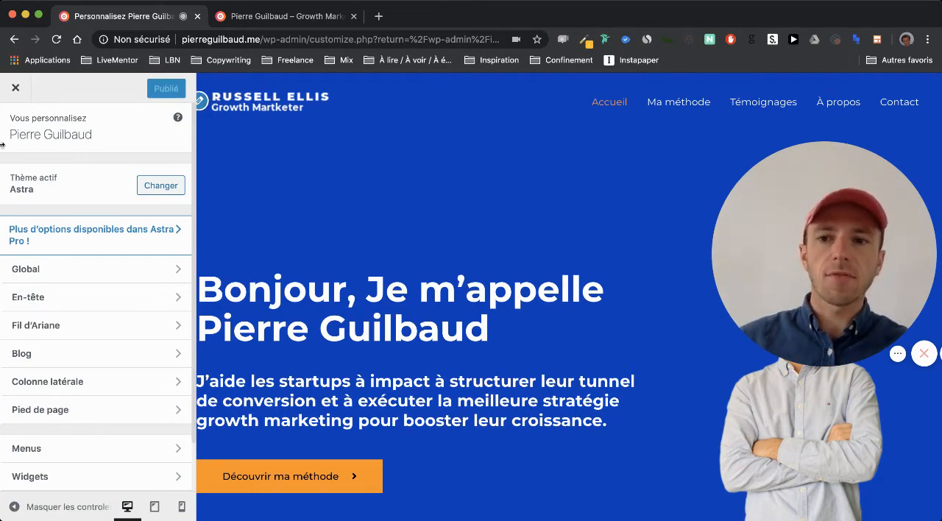
{"action": "left_click", "coordinate": [200, 103]}
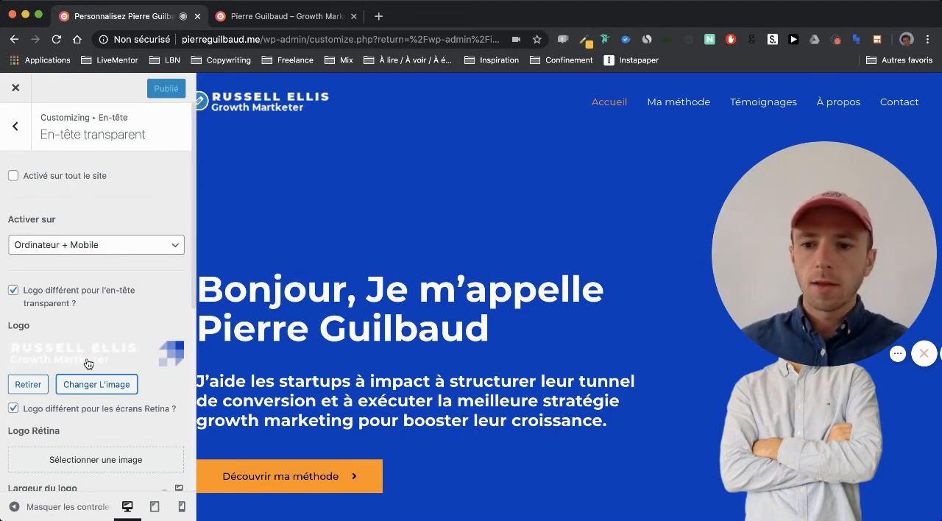
Replace the transparent header's logo with the pink and orange target image from the media library.
{"action": "left_click", "coordinate": [27, 385]}
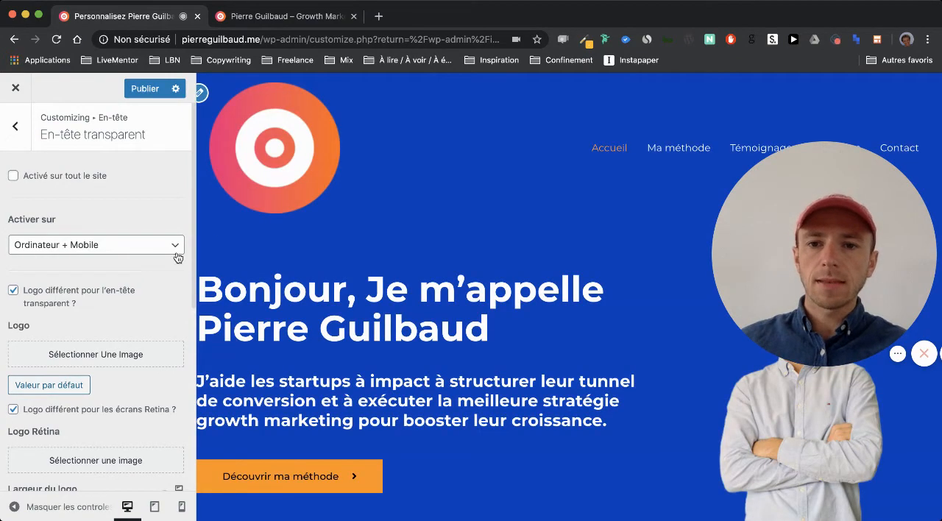
{"action": "scroll", "coordinate": [115, 349], "scroll_direction": "down", "scroll_amount": 3}
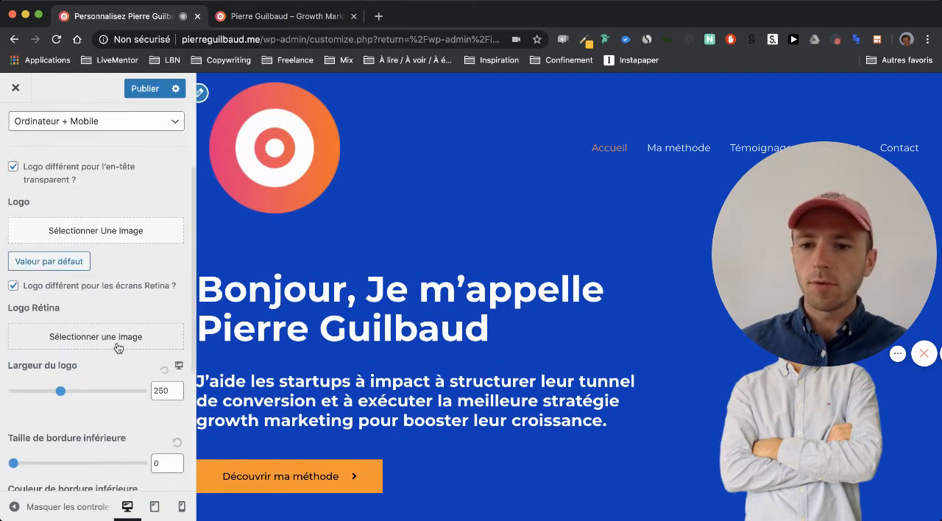
{"action": "scroll", "coordinate": [115, 345], "scroll_direction": "up", "scroll_amount": 3}
{"action": "left_click", "coordinate": [87, 357]}
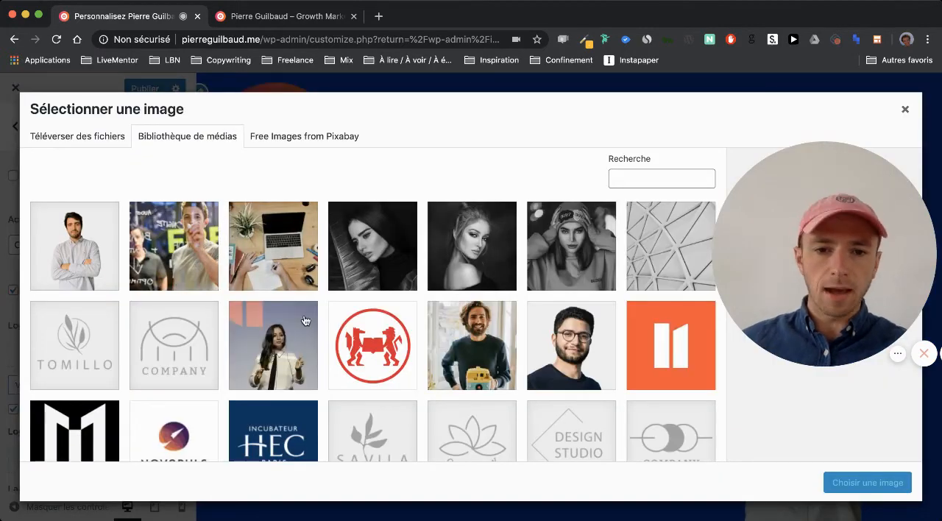
{"action": "scroll", "coordinate": [305, 321], "scroll_direction": "down", "scroll_amount": 10}
{"action": "left_click", "coordinate": [504, 380]}
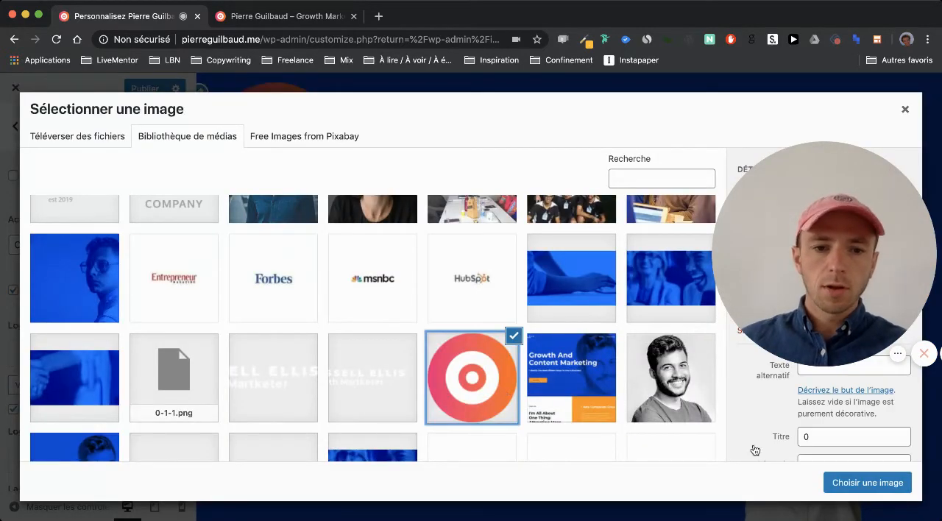
{"action": "left_click", "coordinate": [846, 483]}
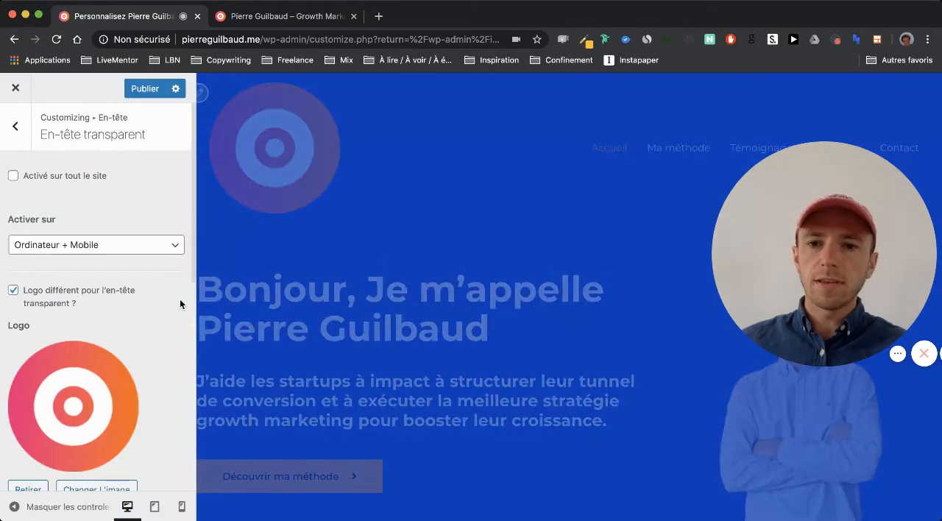
Set the transparent header's logo width to 80 and publish the changes.
{"action": "scroll", "coordinate": [146, 412], "scroll_direction": "down", "scroll_amount": 4}
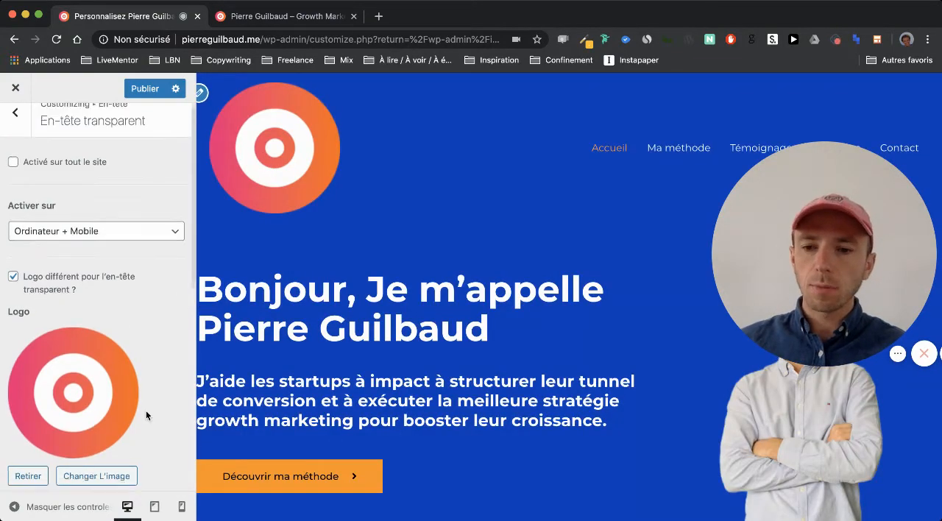
{"action": "scroll", "coordinate": [145, 416], "scroll_direction": "down", "scroll_amount": 3}
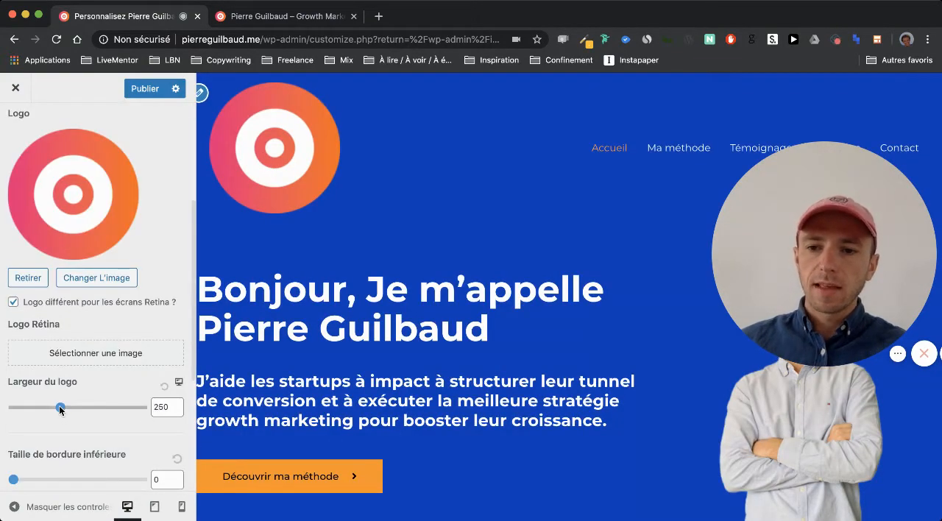
{"action": "left_click_drag", "start_coordinate": [60, 407], "coordinate": [20, 411]}
{"action": "left_click", "coordinate": [154, 409]}
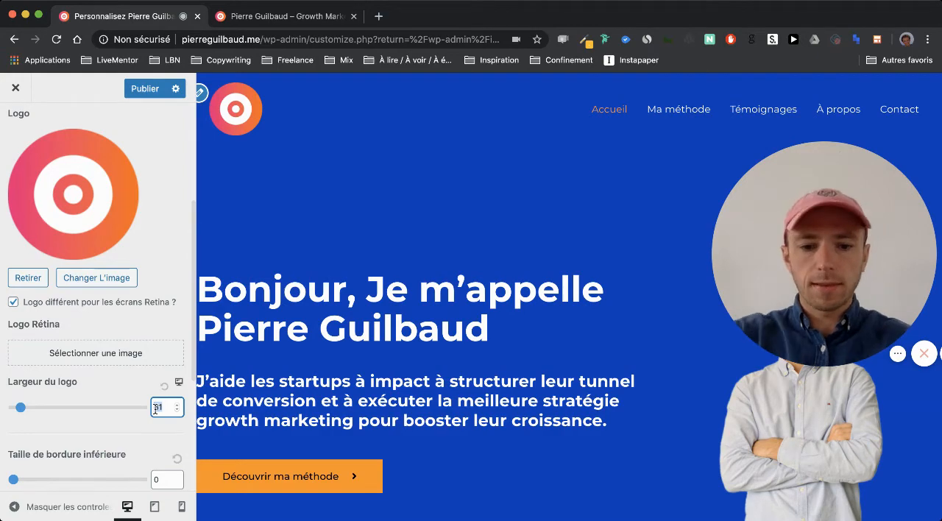
{"action": "key", "text": "BackSpace"}
{"action": "type", "text": "0"}
{"action": "left_click", "coordinate": [141, 393]}
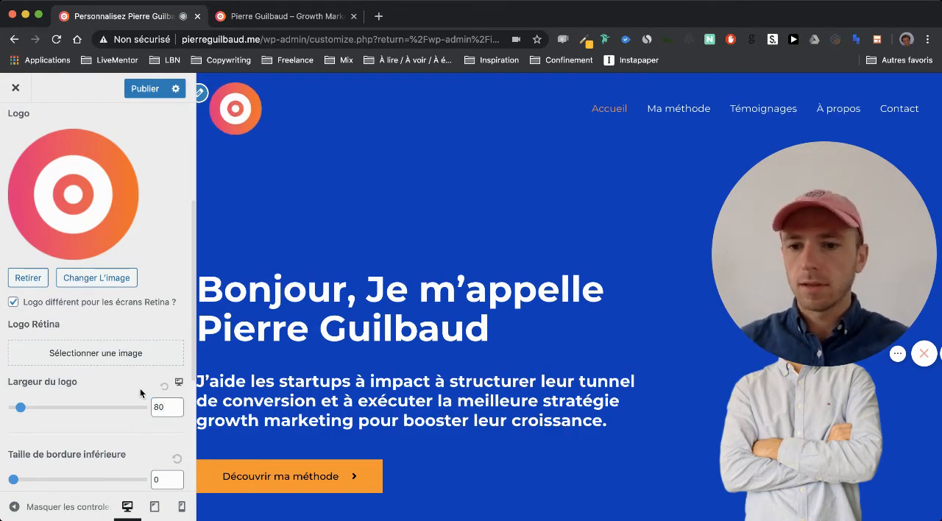
{"action": "left_click", "coordinate": [142, 88]}
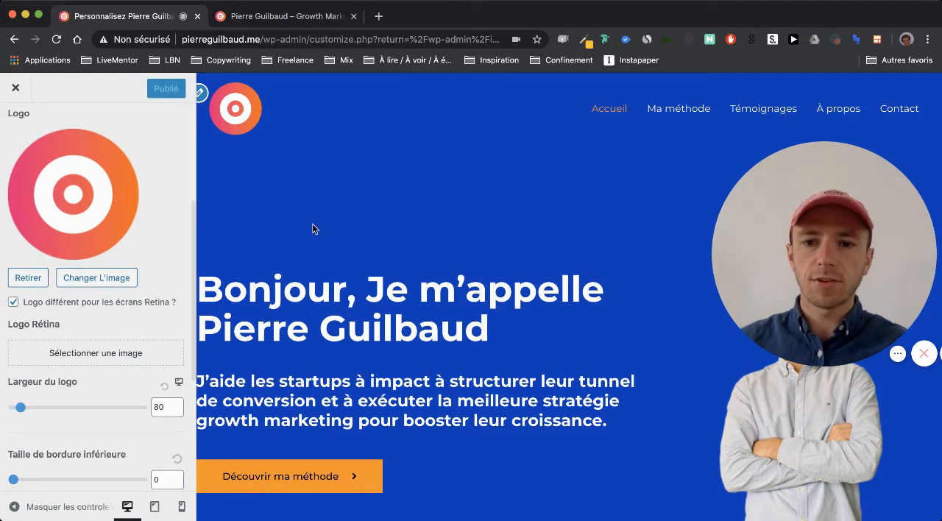
Try to delete the fourth social profile from the Astra: Social Profiles widget in "Section 2 de pied de page".
{"action": "scroll", "coordinate": [312, 225], "scroll_direction": "down", "scroll_amount": 5}
{"action": "scroll", "coordinate": [312, 228], "scroll_direction": "down", "scroll_amount": 20}
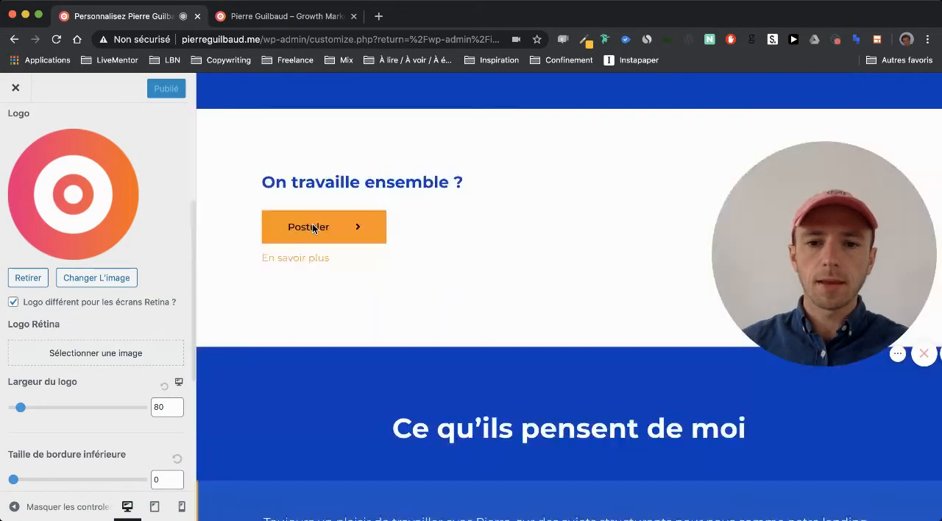
{"action": "scroll", "coordinate": [312, 223], "scroll_direction": "down", "scroll_amount": 15}
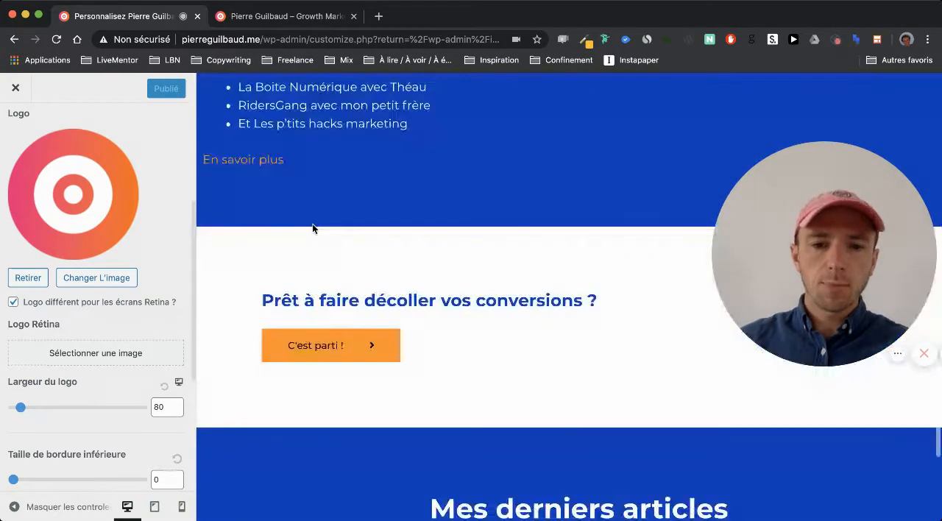
{"action": "scroll", "coordinate": [313, 224], "scroll_direction": "down", "scroll_amount": 8}
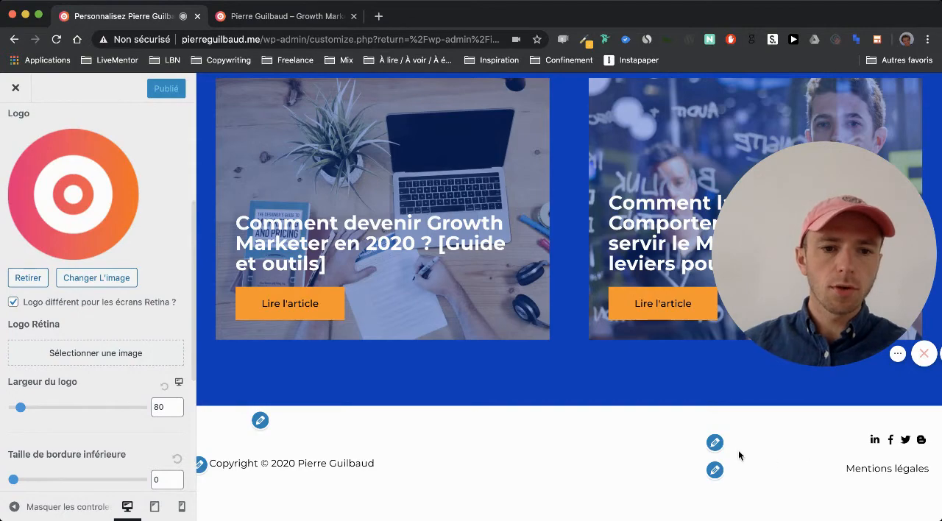
{"action": "left_click", "coordinate": [715, 442]}
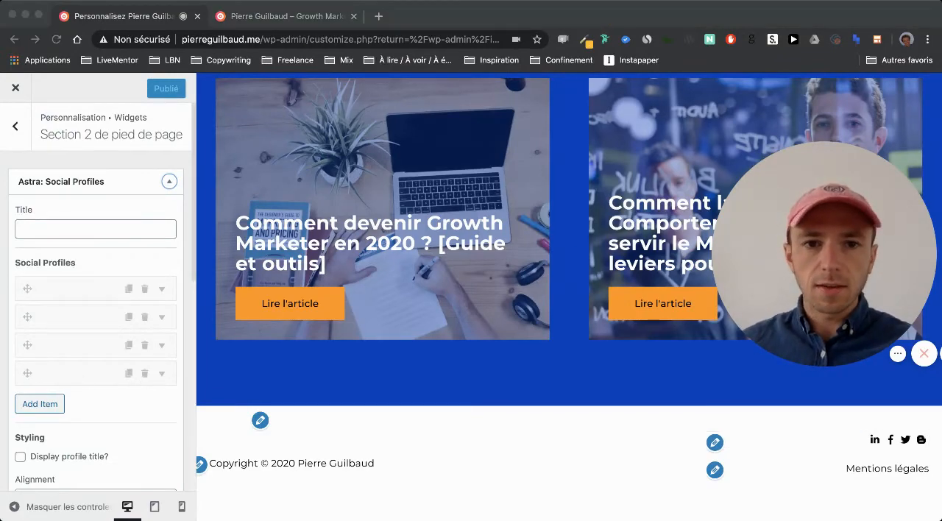
{"action": "left_click", "coordinate": [144, 373]}
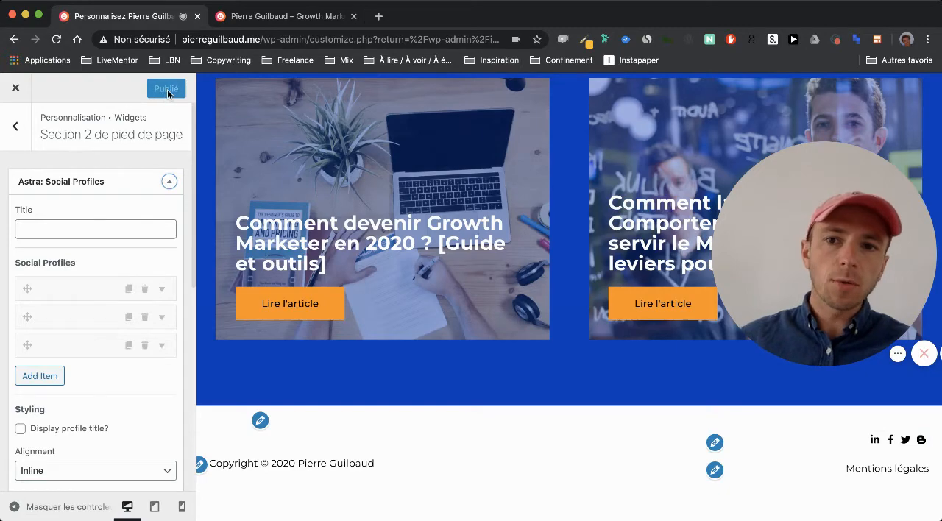
{"action": "left_click", "coordinate": [169, 182]}
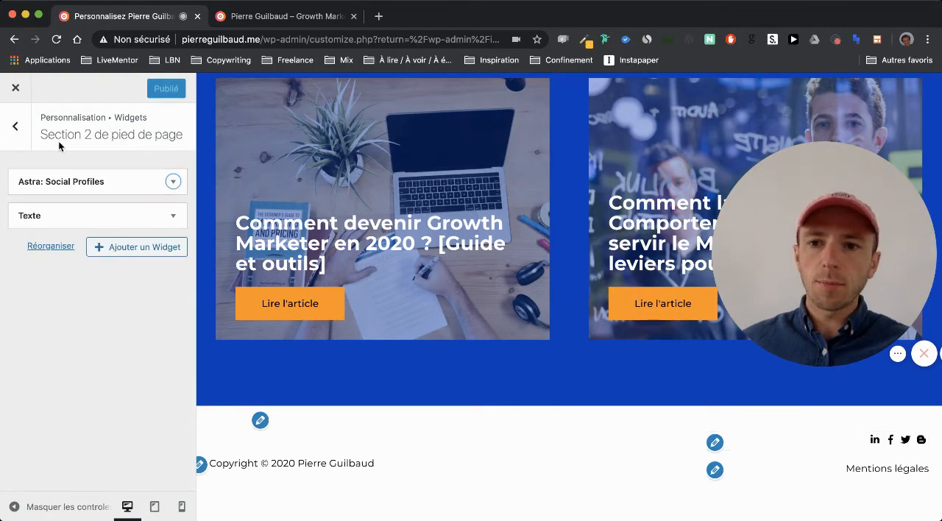
{"action": "left_click_drag", "start_coordinate": [41, 134], "coordinate": [175, 137]}
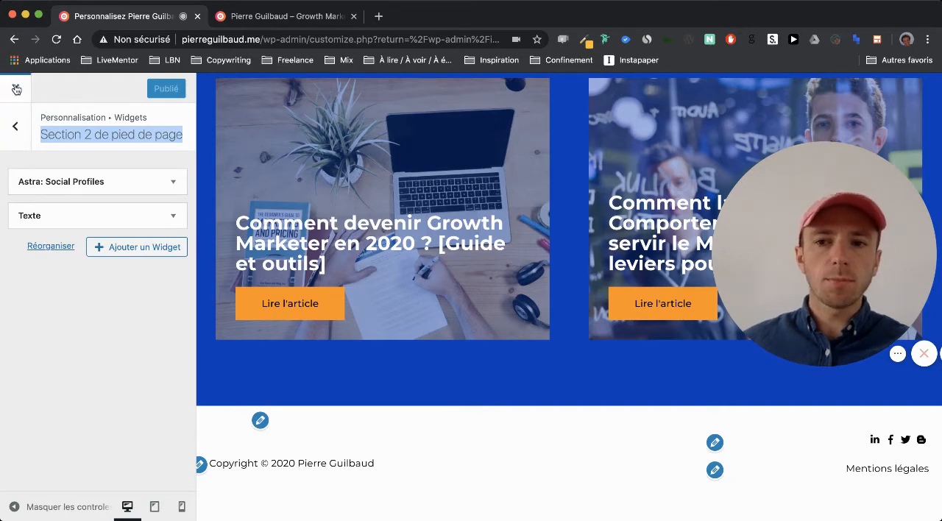
Leave the customizer and open the Widgets page in the WordPress administration.
{"action": "left_click", "coordinate": [16, 89]}
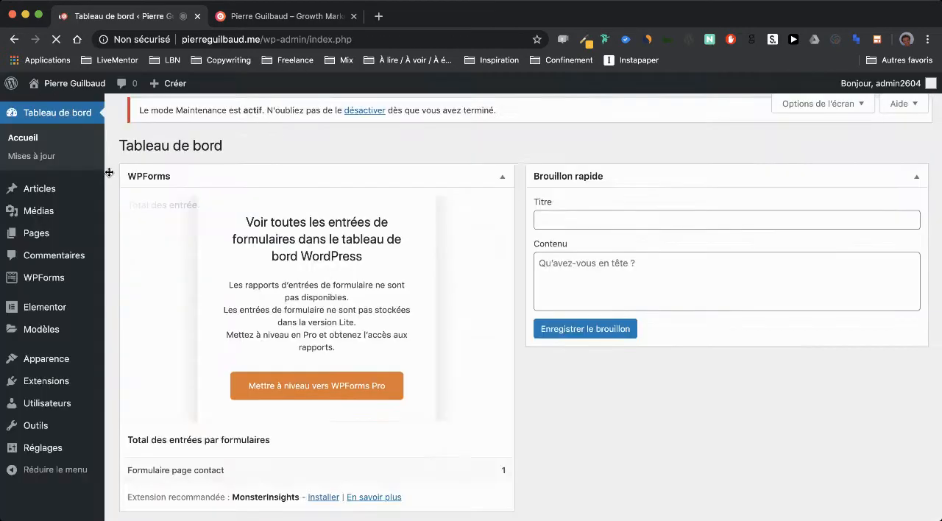
{"action": "mouse_move", "coordinate": [66, 333]}
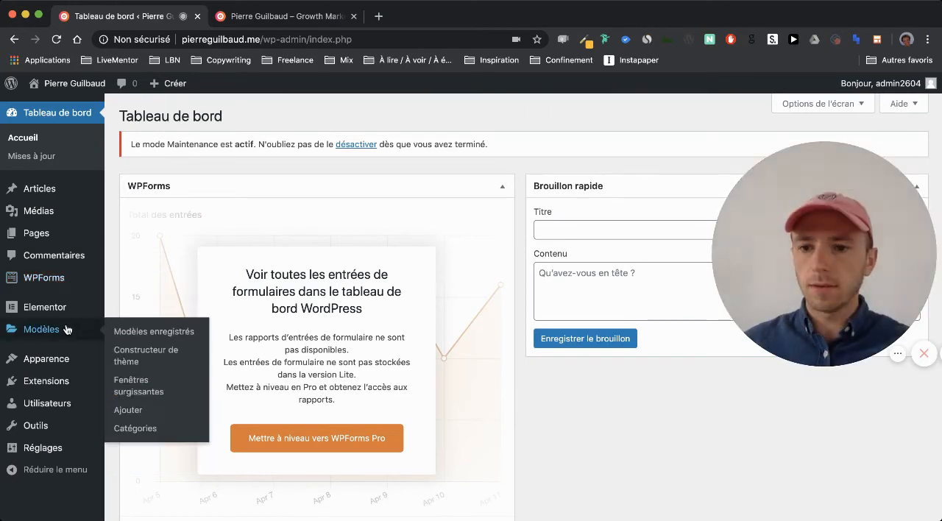
{"action": "mouse_move", "coordinate": [69, 361]}
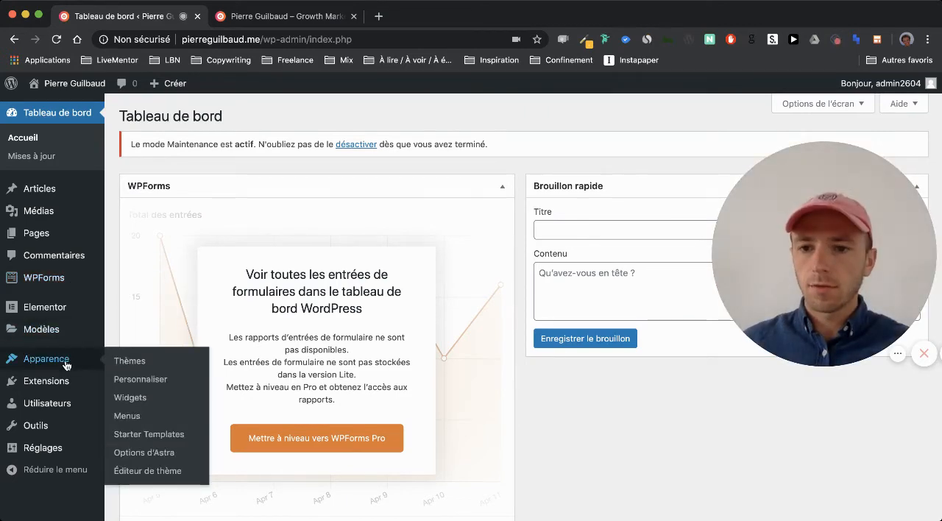
{"action": "left_click", "coordinate": [130, 401]}
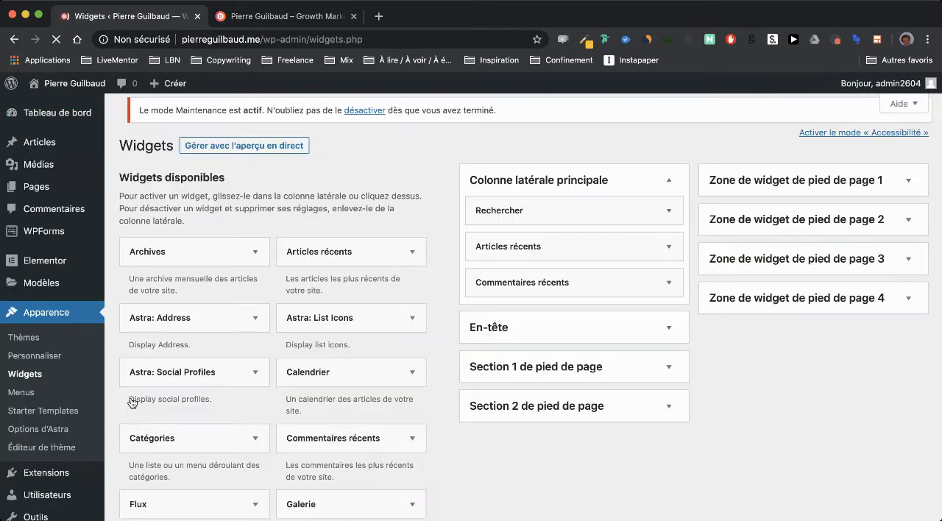
Expand the first social profile's settings in the Astra: Social Profiles widget of "Section 2 de pied de page".
{"action": "scroll", "coordinate": [470, 427], "scroll_direction": "down", "scroll_amount": 2}
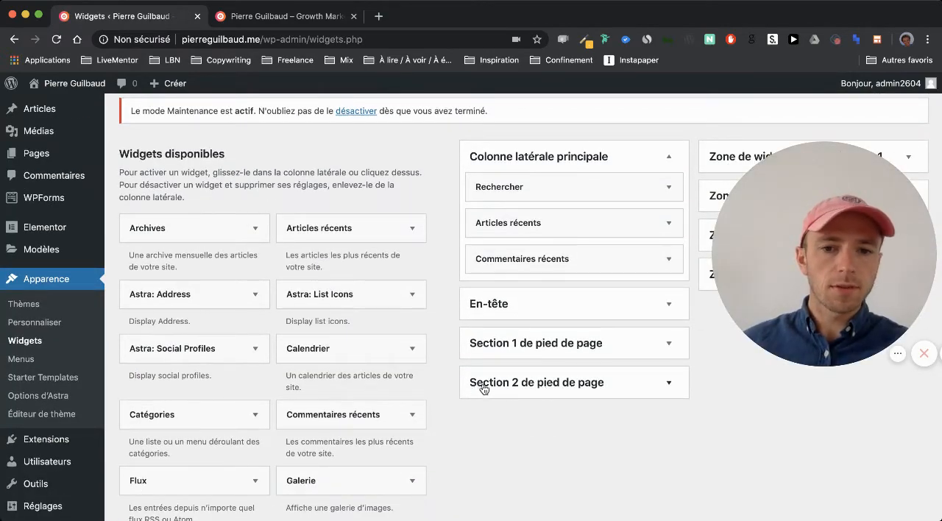
{"action": "left_click", "coordinate": [661, 391]}
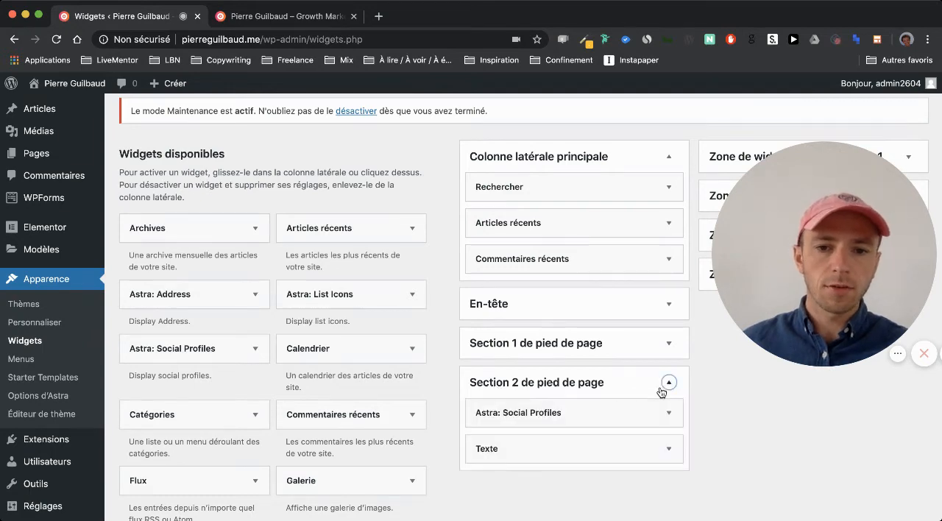
{"action": "scroll", "coordinate": [661, 391], "scroll_direction": "down", "scroll_amount": 2}
{"action": "left_click", "coordinate": [668, 351]}
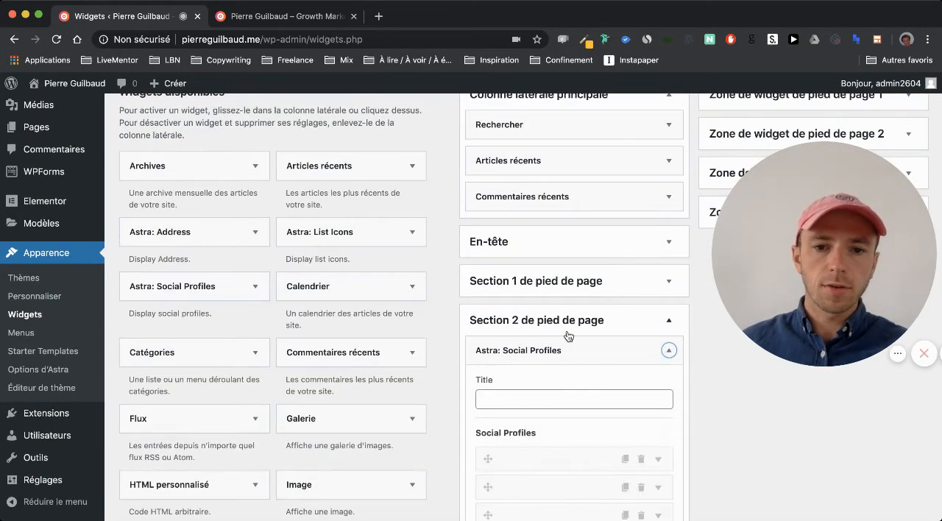
{"action": "scroll", "coordinate": [566, 335], "scroll_direction": "down", "scroll_amount": 5}
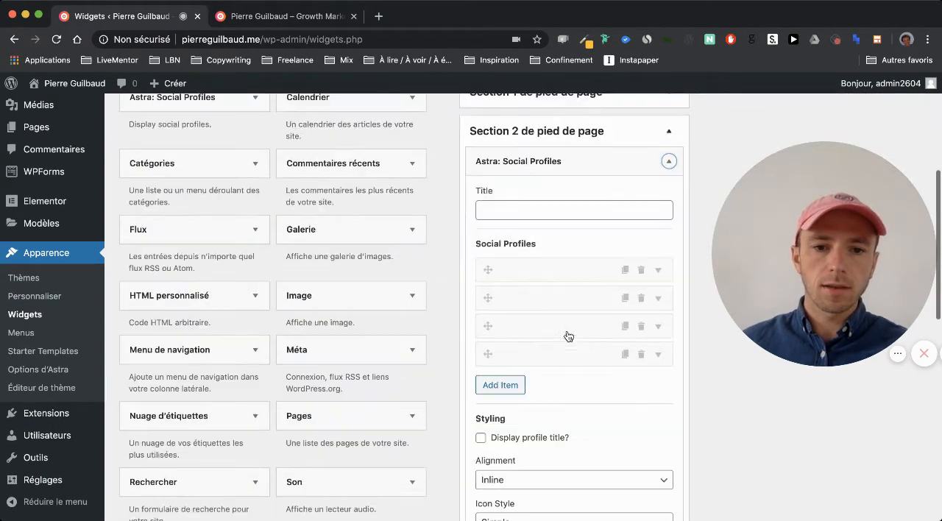
{"action": "left_click", "coordinate": [655, 271]}
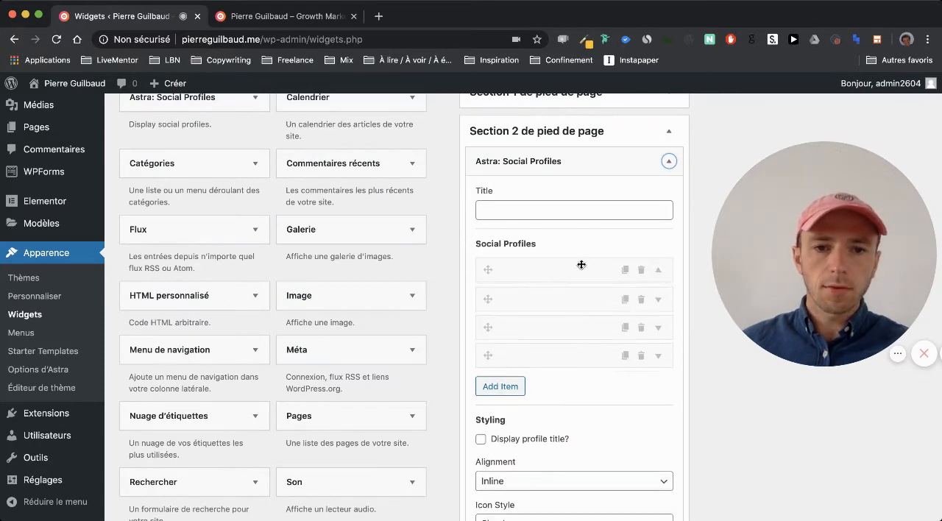
{"action": "scroll", "coordinate": [581, 263], "scroll_direction": "down", "scroll_amount": 5}
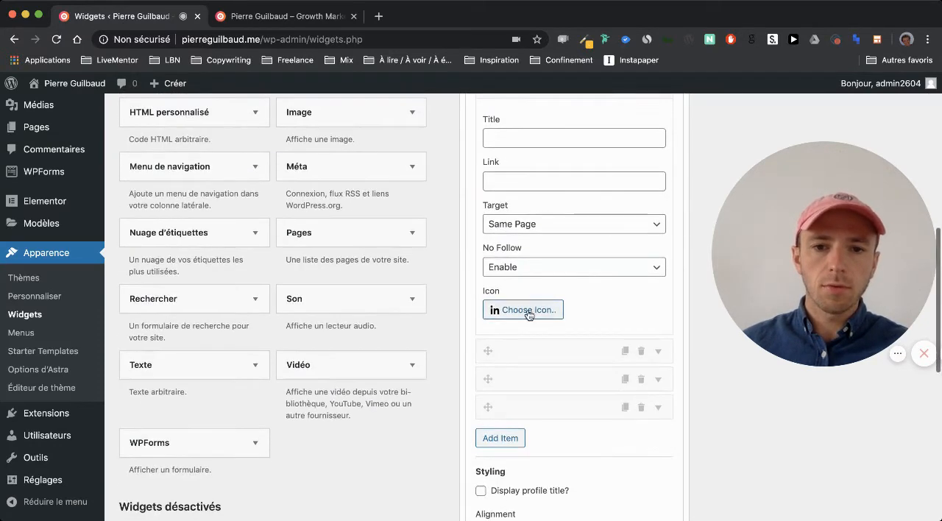
Open the site owner's LinkedIn profile in a new browser tab and copy its web address.
{"action": "left_click", "coordinate": [378, 15]}
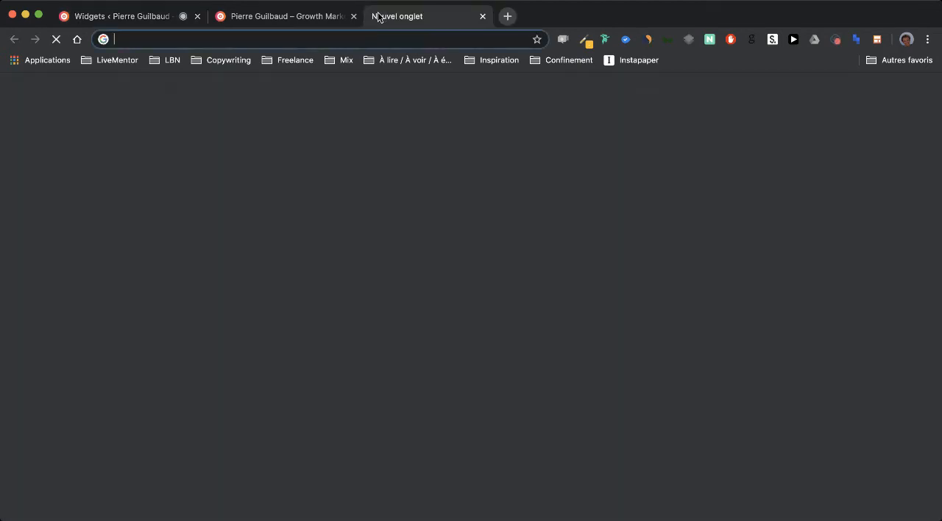
{"action": "key", "text": "super+v"}
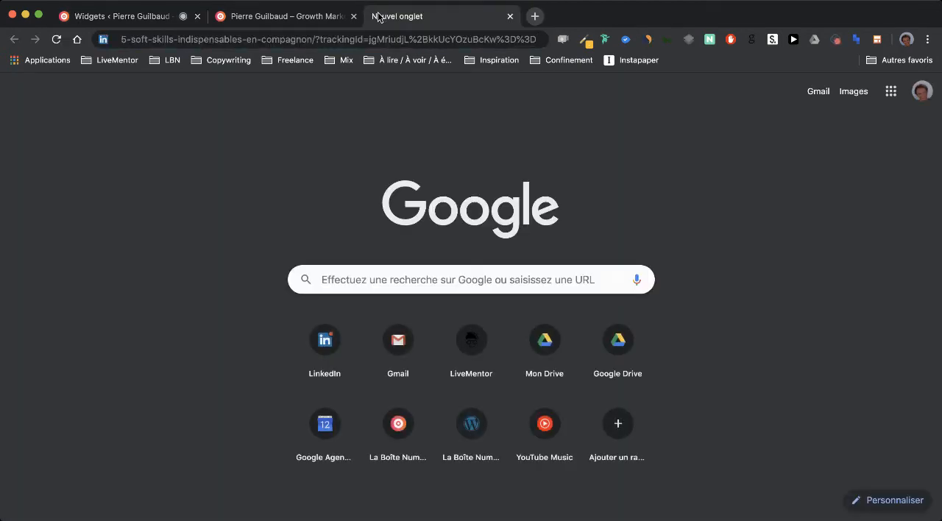
{"action": "triple_click", "coordinate": [287, 39]}
{"action": "type", "text": "lin"}
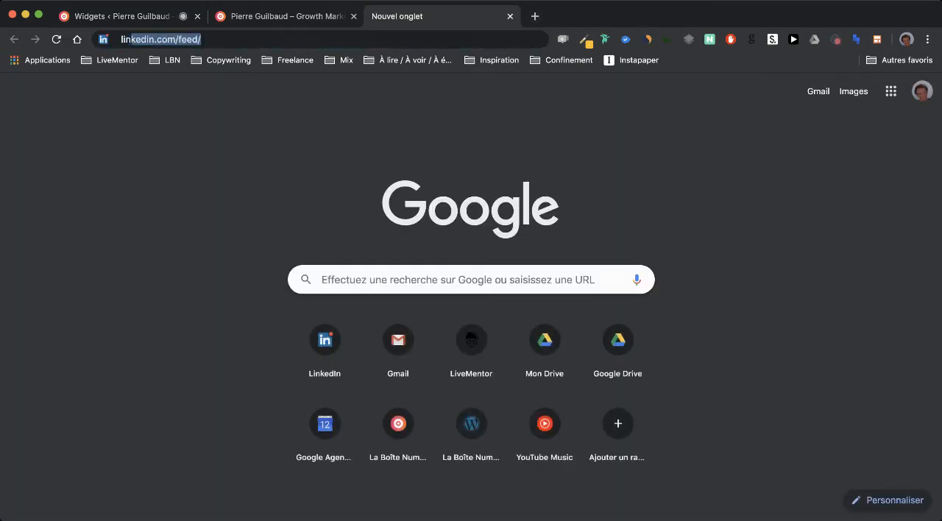
{"action": "type", "text": "kedin.com/f"}
{"action": "key", "text": "BackSpace"}
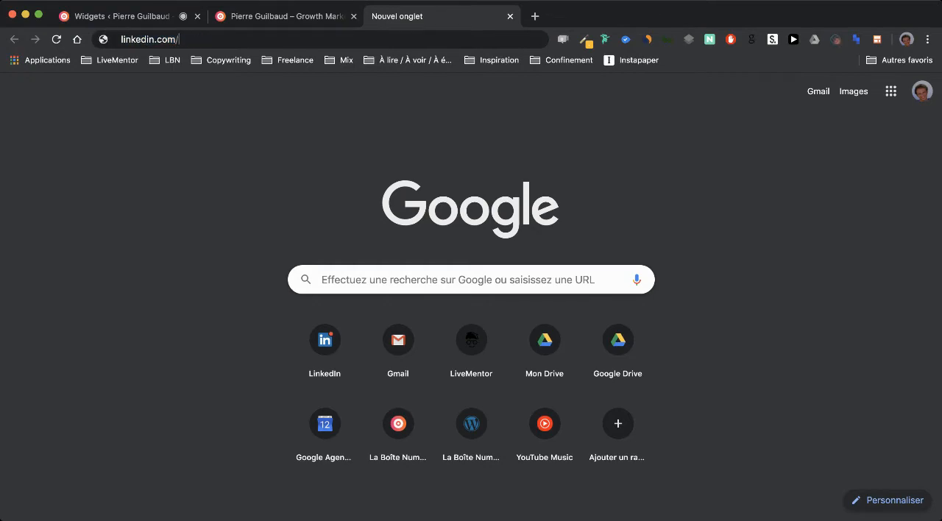
{"action": "type", "text": "in/pi"}
{"action": "key", "text": "Return"}
{"action": "left_click", "coordinate": [218, 39]}
{"action": "key", "text": "ctrl+c"}
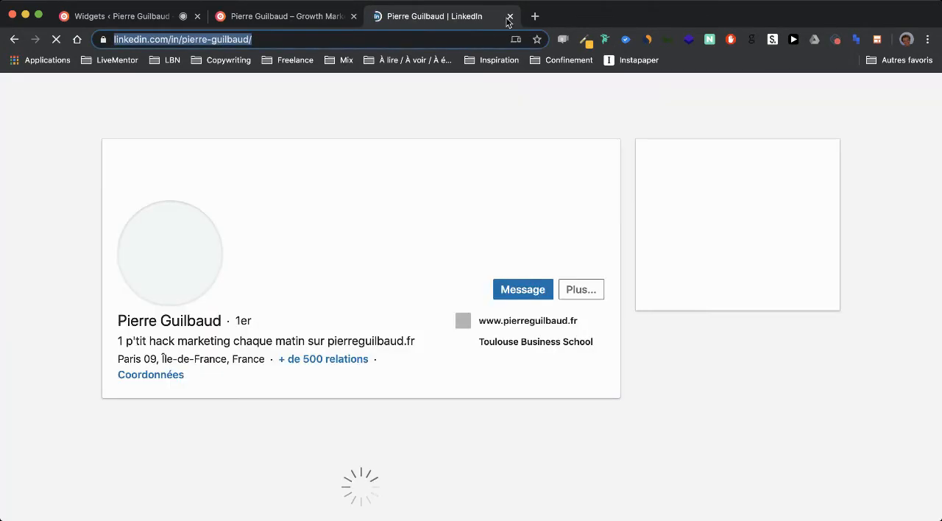
Close the LinkedIn tab and paste the copied profile address as the first social profile's link.
{"action": "left_click", "coordinate": [509, 17]}
{"action": "left_click", "coordinate": [136, 23]}
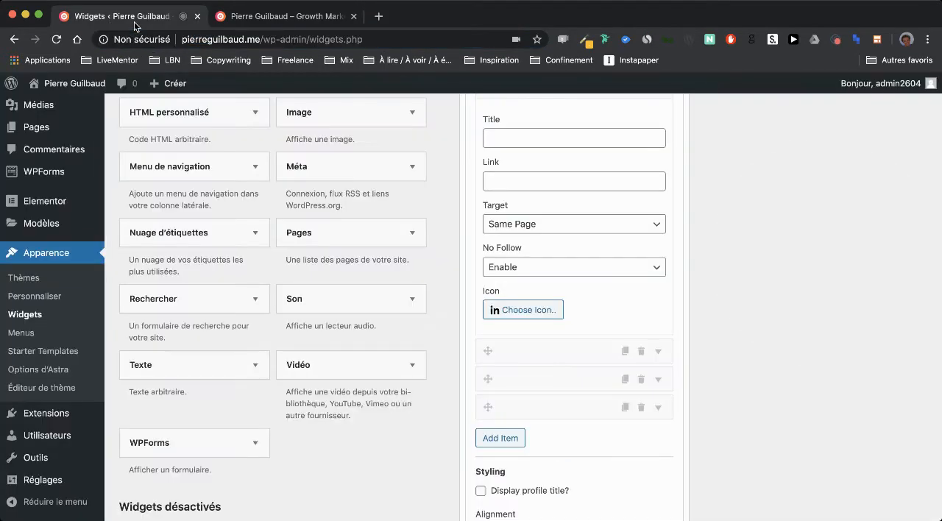
{"action": "scroll", "coordinate": [534, 279], "scroll_direction": "up", "scroll_amount": 2}
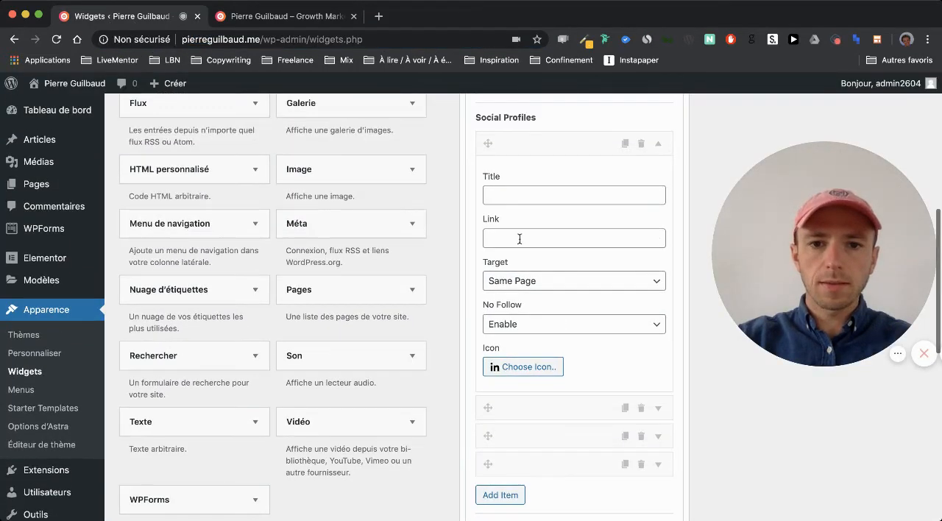
{"action": "left_click", "coordinate": [519, 238]}
{"action": "key", "text": "ctrl+v"}
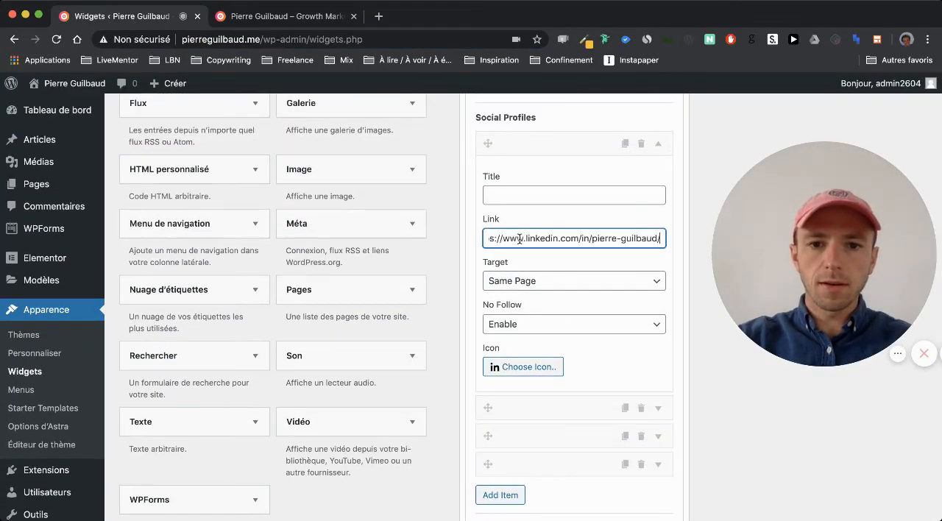
Set the first social profile's target to New Page and collapse its settings.
{"action": "left_click", "coordinate": [565, 282]}
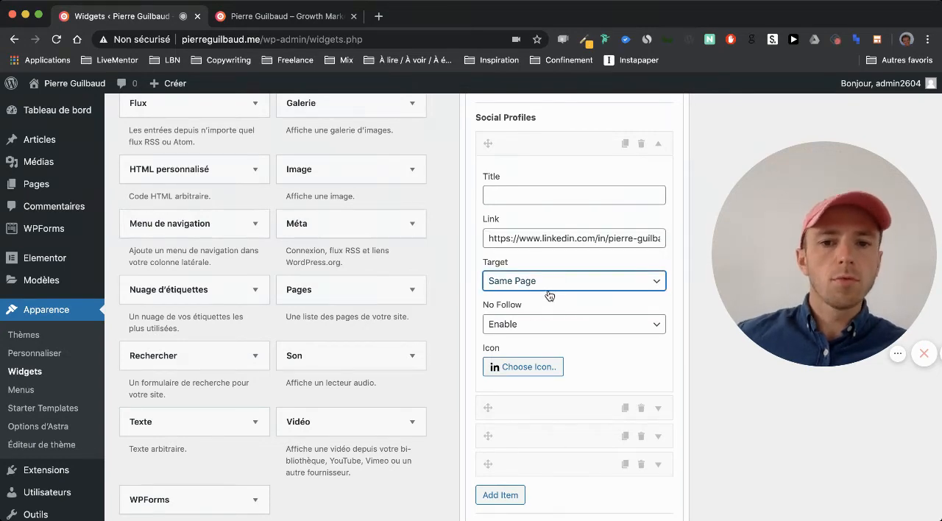
{"action": "left_click", "coordinate": [548, 295]}
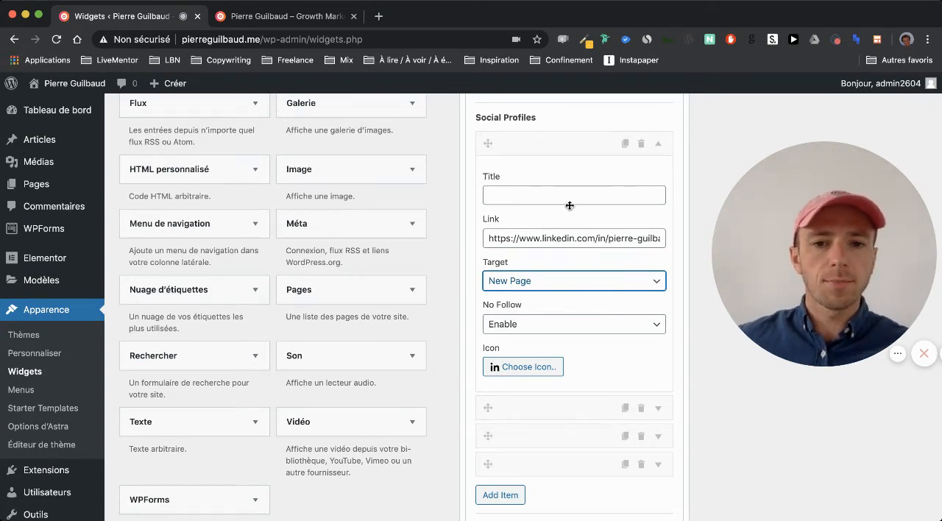
{"action": "scroll", "coordinate": [581, 138], "scroll_direction": "down", "scroll_amount": 1}
{"action": "left_click", "coordinate": [581, 138]}
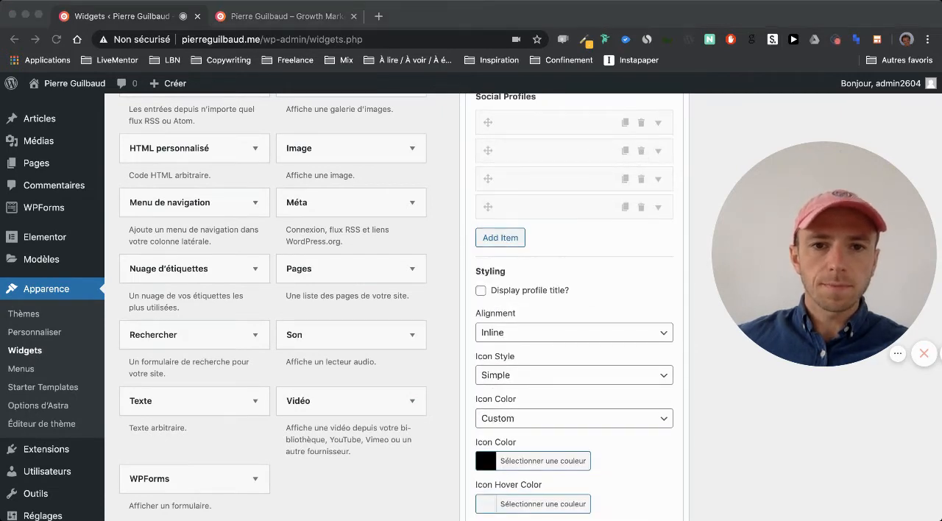
Delete the three other social profiles, keeping only the LinkedIn one.
{"action": "left_click", "coordinate": [641, 150]}
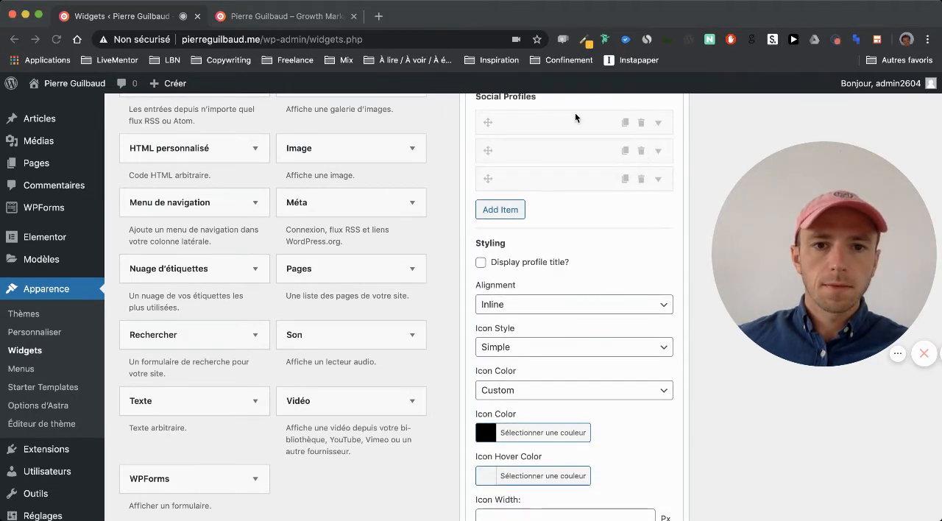
{"action": "left_click", "coordinate": [640, 151]}
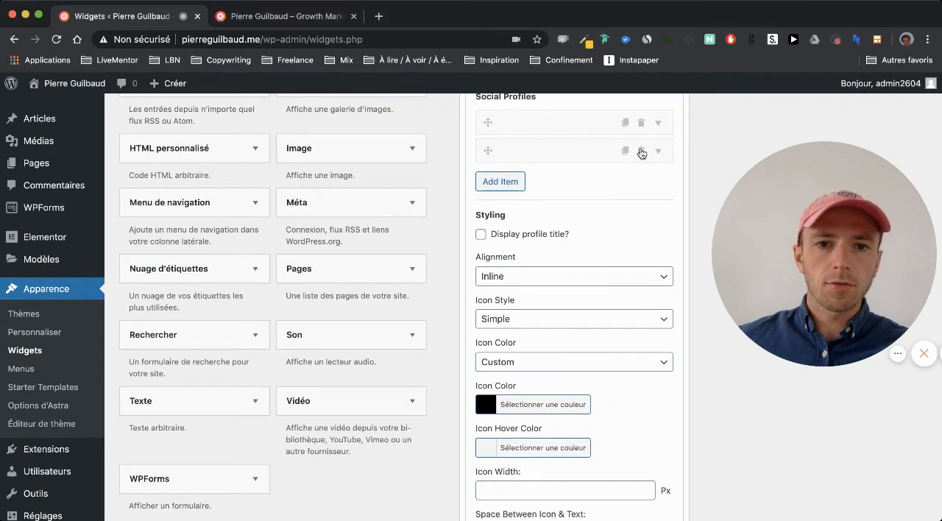
{"action": "left_click", "coordinate": [641, 151]}
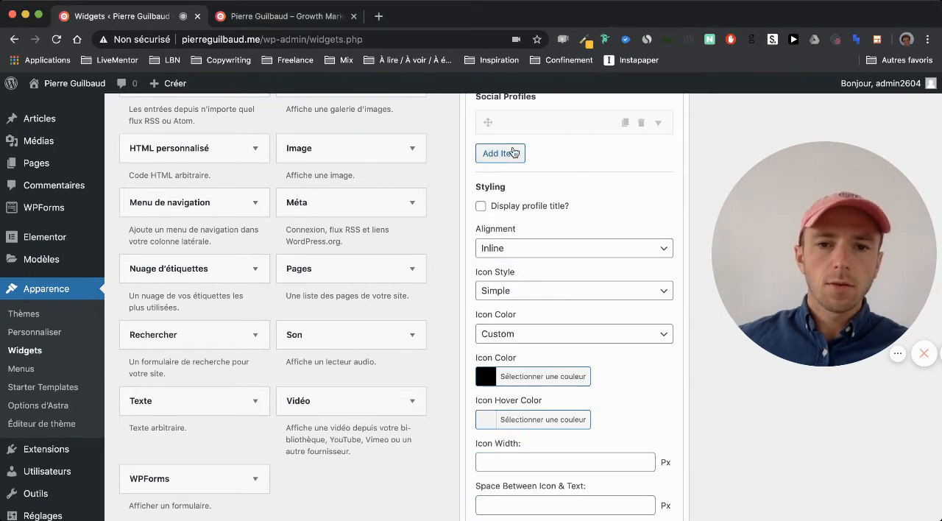
Add a new item below the LinkedIn entry in Social Profiles and expand its settings.
{"action": "scroll", "coordinate": [530, 154], "scroll_direction": "up", "scroll_amount": 1}
{"action": "left_click", "coordinate": [511, 178]}
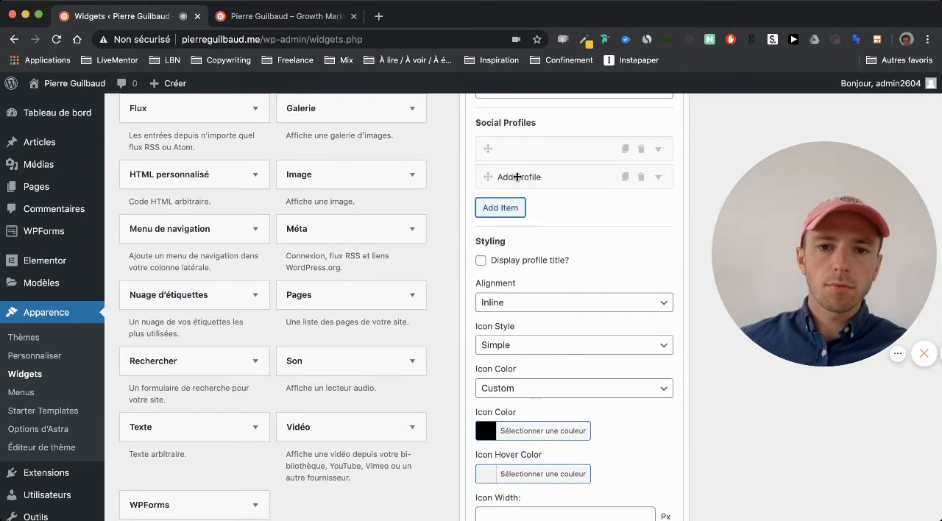
{"action": "left_click", "coordinate": [566, 178]}
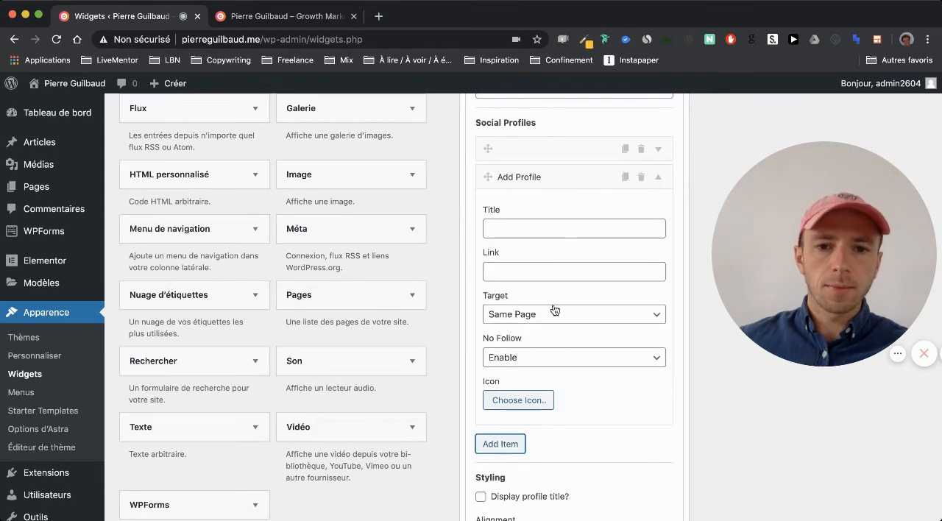
Search the icon library for "insta" and assign the Instagram icon to the new social profile.
{"action": "scroll", "coordinate": [553, 309], "scroll_direction": "down", "scroll_amount": 3}
{"action": "left_click", "coordinate": [515, 322]}
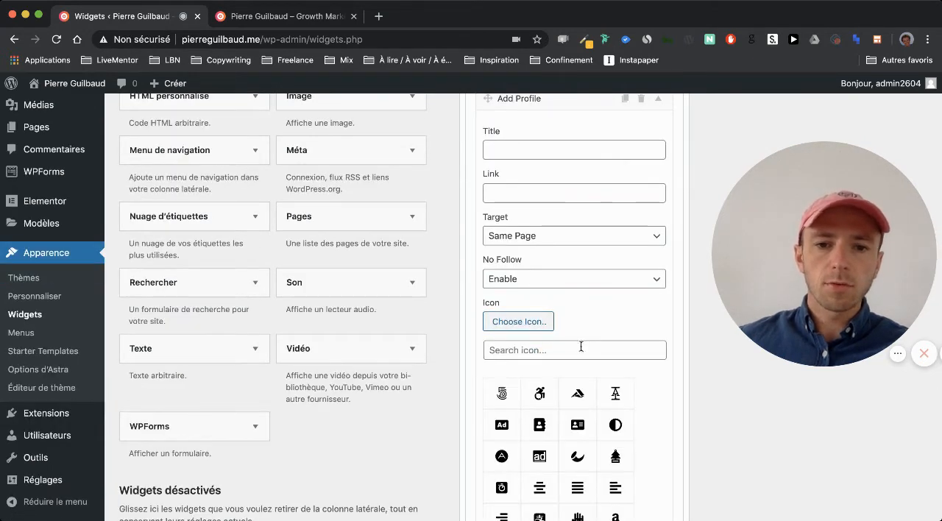
{"action": "scroll", "coordinate": [599, 315], "scroll_direction": "down", "scroll_amount": 1}
{"action": "left_click", "coordinate": [581, 315]}
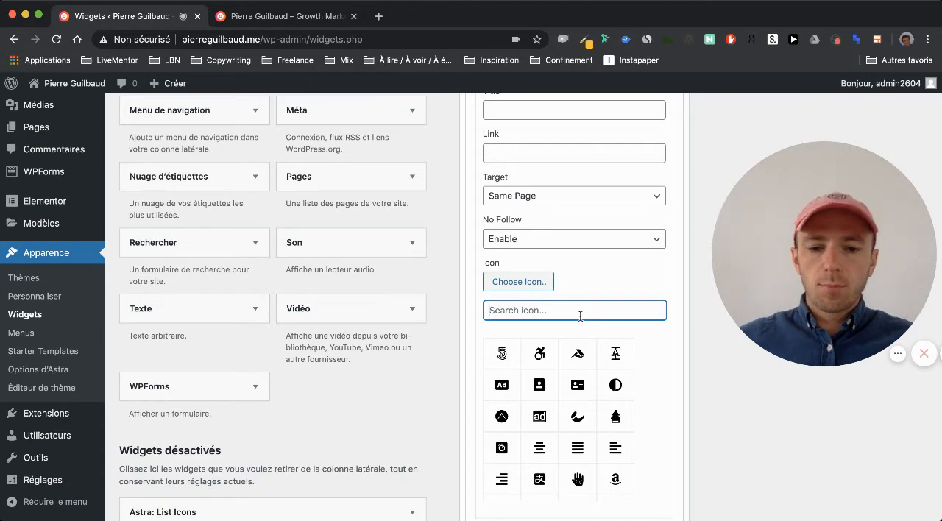
{"action": "type", "text": "insta"}
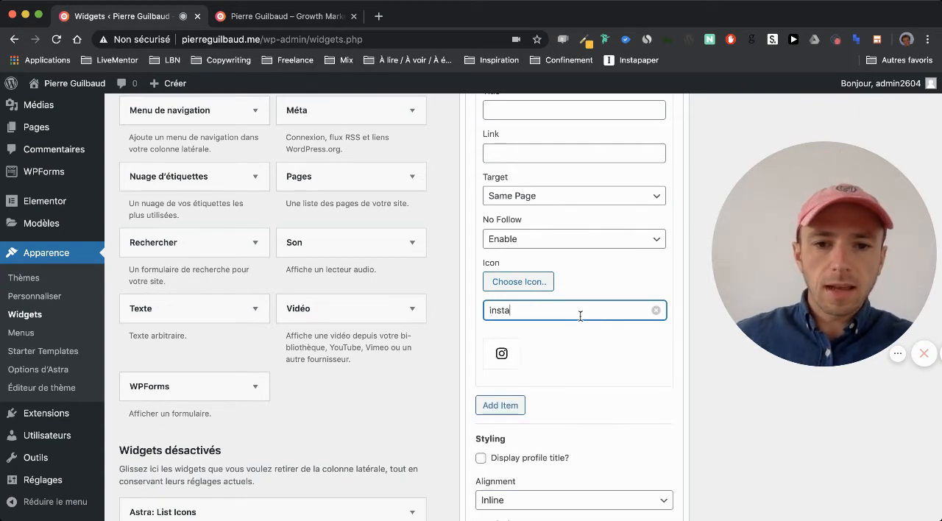
{"action": "left_click", "coordinate": [514, 358]}
{"action": "scroll", "coordinate": [621, 344], "scroll_direction": "up", "scroll_amount": 2}
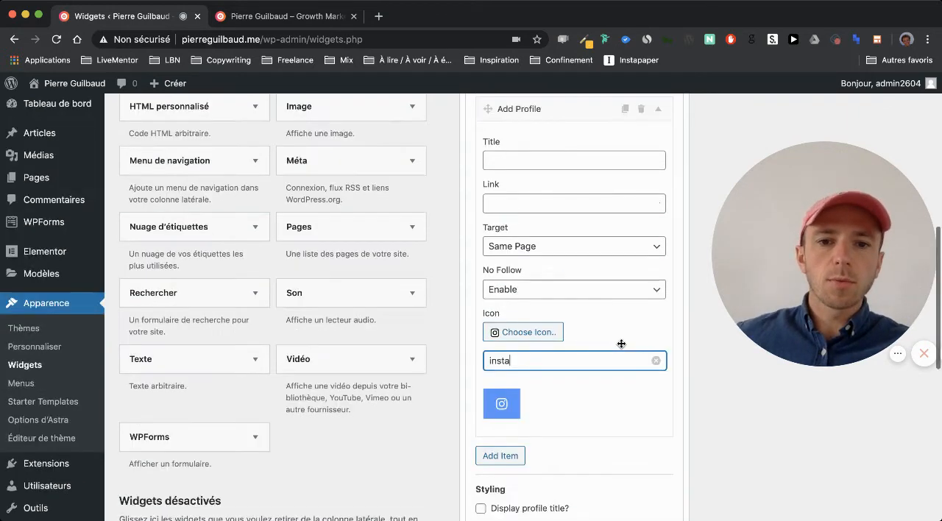
{"action": "scroll", "coordinate": [621, 344], "scroll_direction": "up", "scroll_amount": 1}
Delete the newly added Instagram item from the social profiles.
{"action": "left_click", "coordinate": [495, 224]}
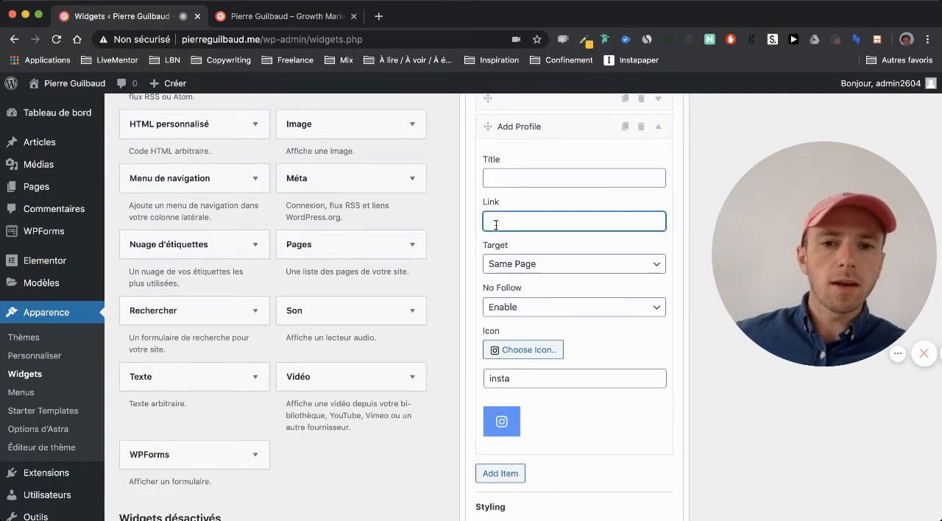
{"action": "scroll", "coordinate": [605, 319], "scroll_direction": "down", "scroll_amount": 3}
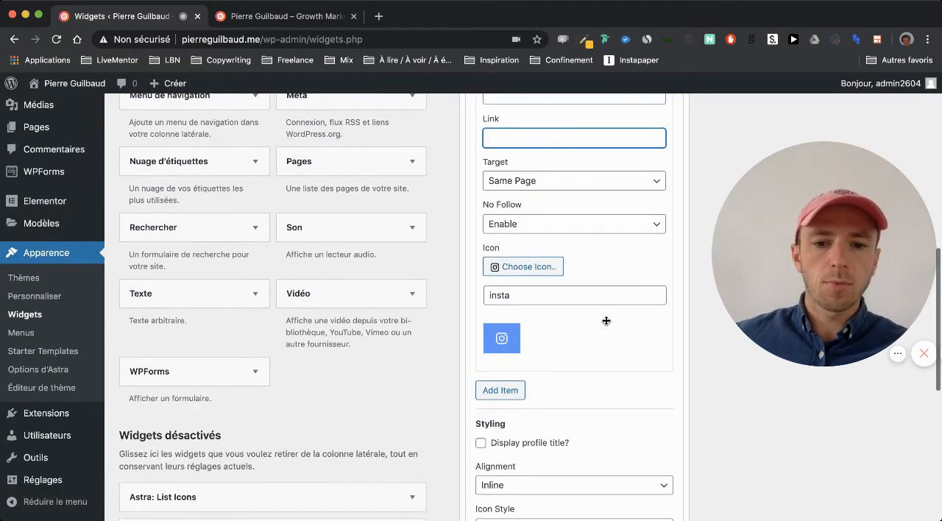
{"action": "scroll", "coordinate": [605, 319], "scroll_direction": "up", "scroll_amount": 5}
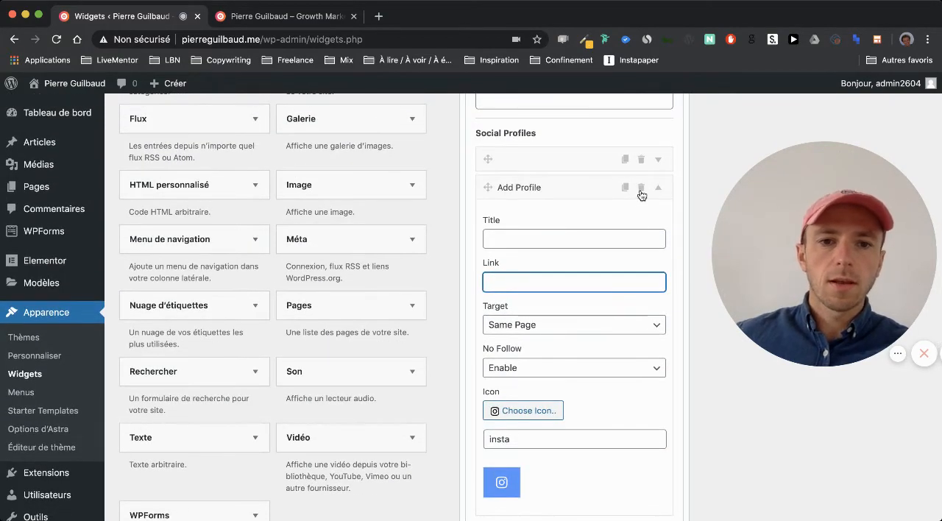
{"action": "key", "text": "super+Tab"}
{"action": "left_click", "coordinate": [589, 296]}
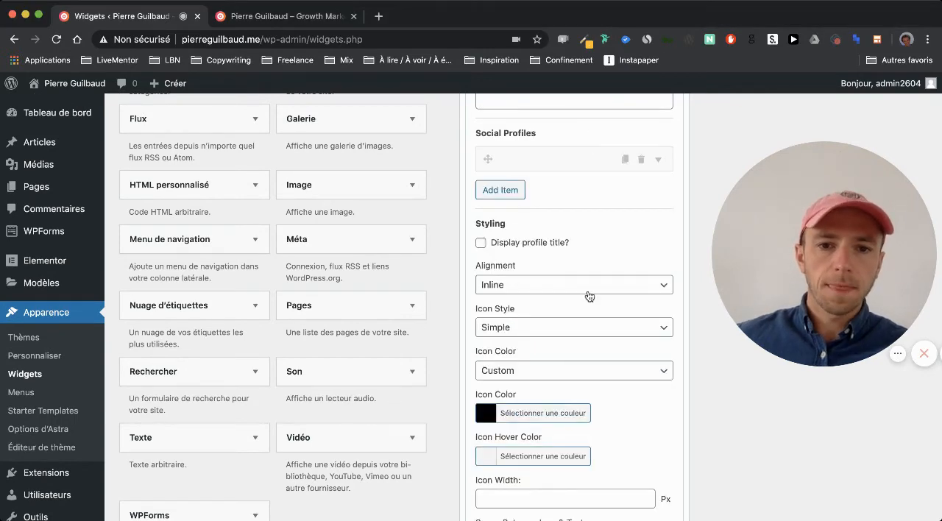
Set the social profiles' icon color to Official Color and save the widget.
{"action": "scroll", "coordinate": [589, 297], "scroll_direction": "down", "scroll_amount": 3}
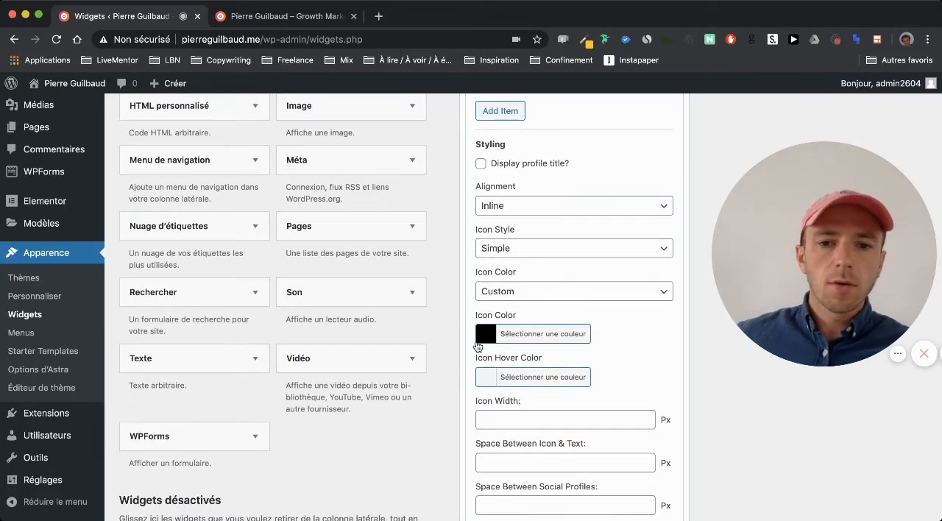
{"action": "left_click", "coordinate": [552, 280]}
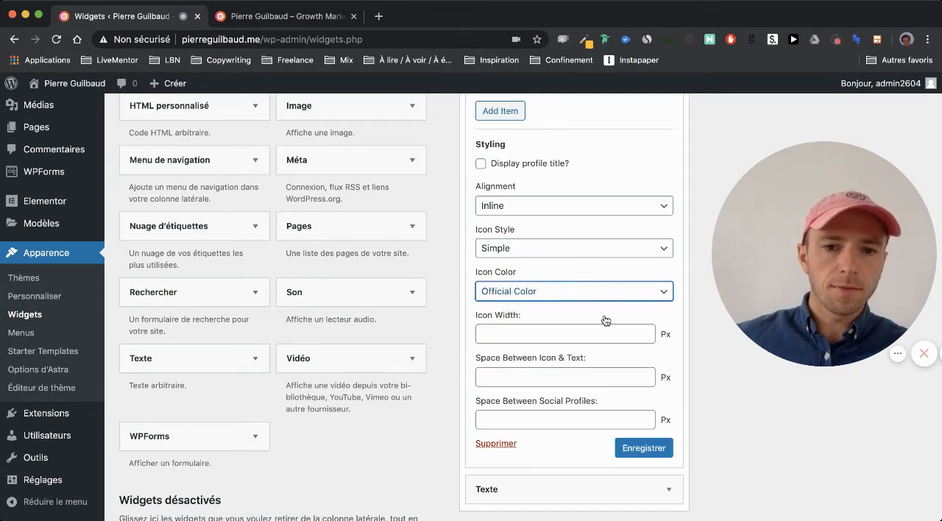
{"action": "left_click", "coordinate": [638, 454]}
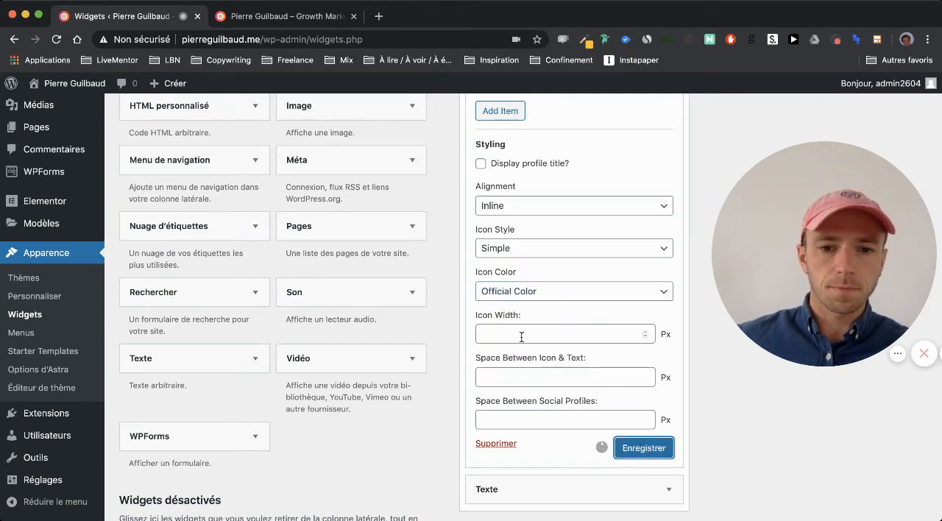
Reload the live home page and check the social icon in its footer.
{"action": "left_click", "coordinate": [269, 16]}
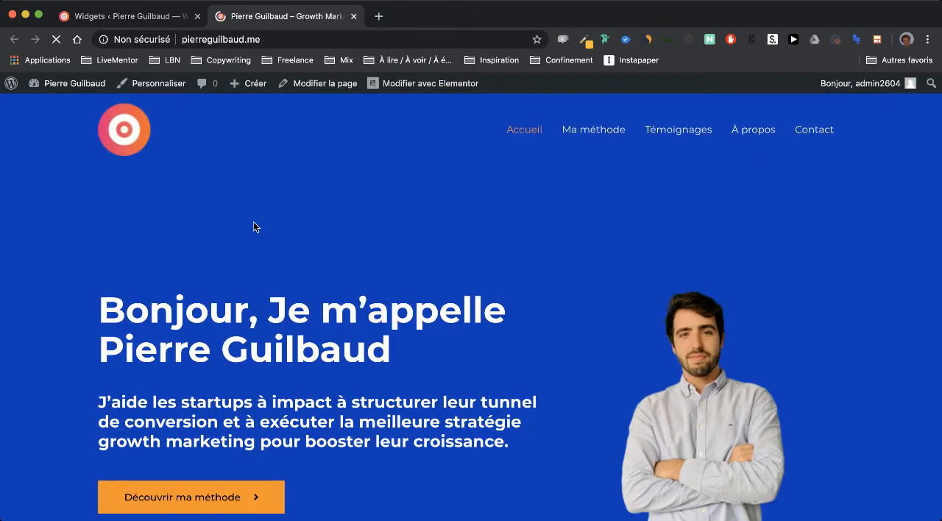
{"action": "scroll", "coordinate": [228, 271], "scroll_direction": "down", "scroll_amount": 5}
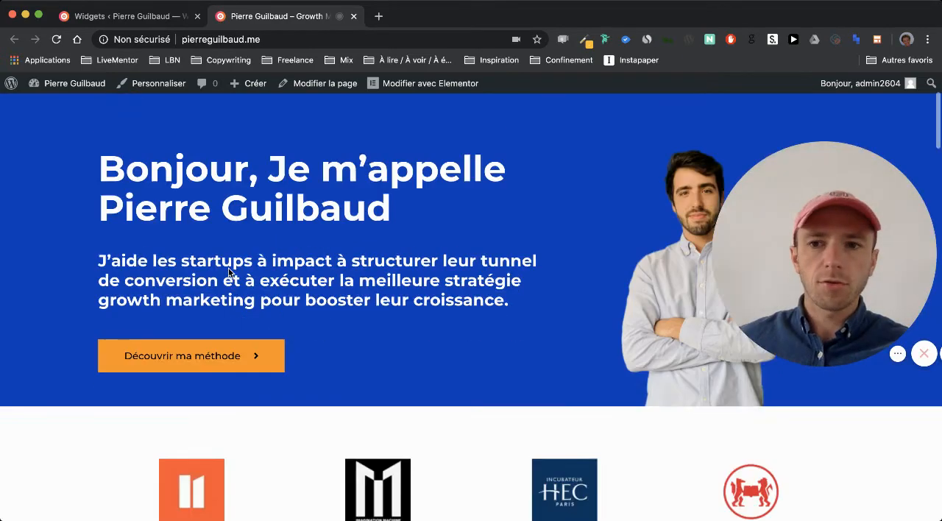
{"action": "scroll", "coordinate": [229, 271], "scroll_direction": "down", "scroll_amount": 20}
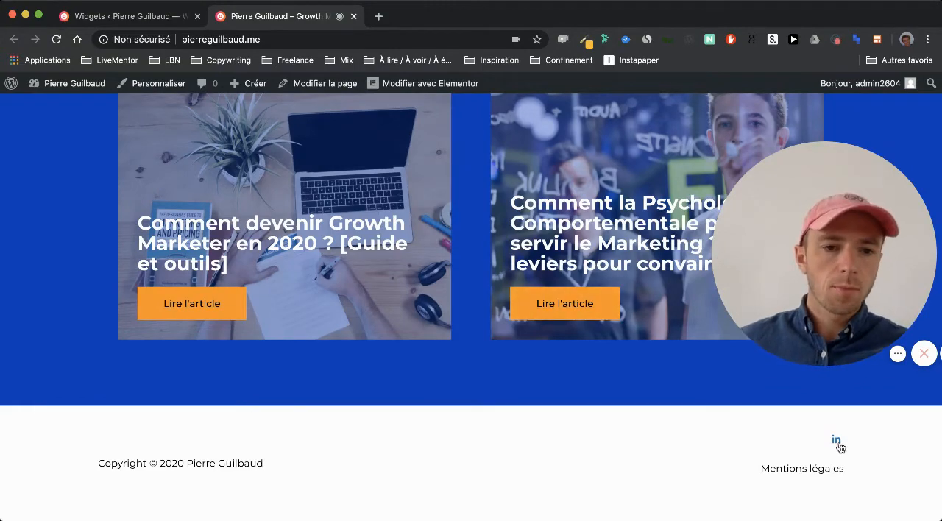
Return to the Widgets page, set the social profiles' icon color back to Custom and save the widget.
{"action": "left_click", "coordinate": [147, 17]}
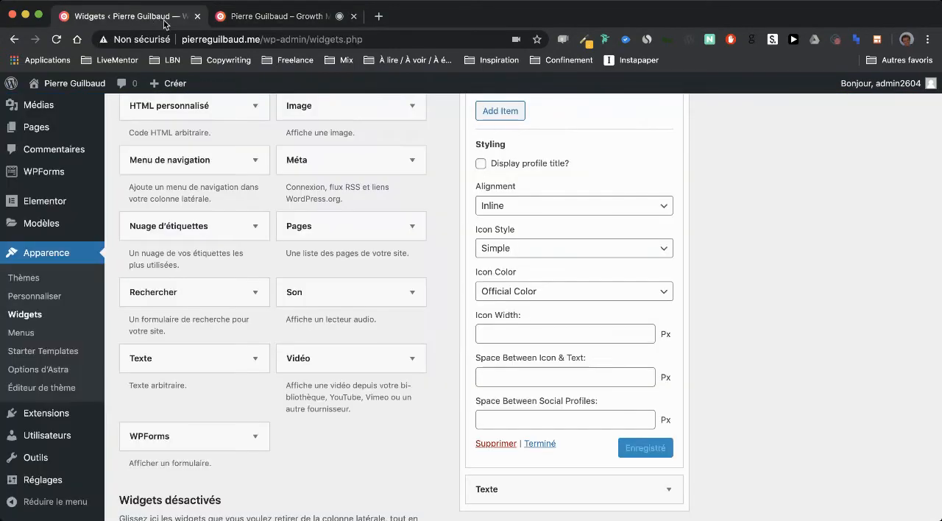
{"action": "scroll", "coordinate": [544, 232], "scroll_direction": "up", "scroll_amount": 1}
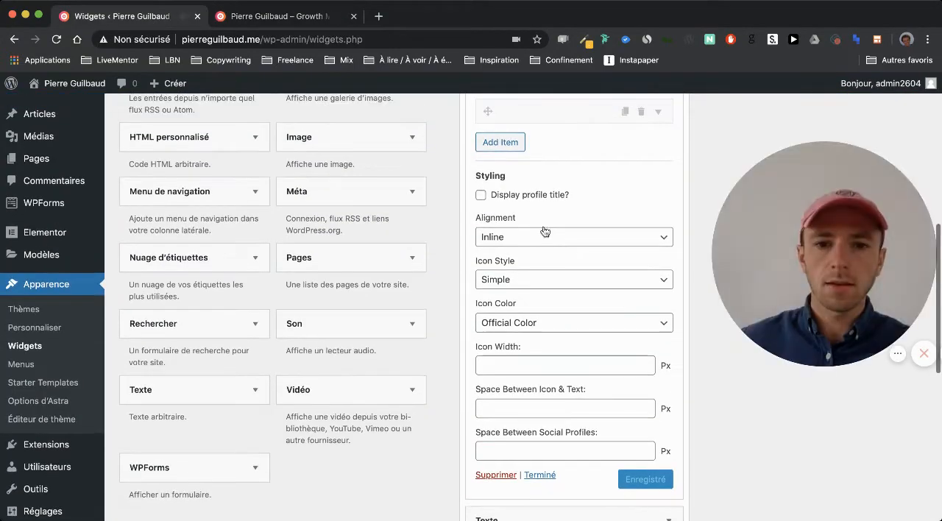
{"action": "left_click", "coordinate": [506, 335]}
{"action": "scroll", "coordinate": [580, 337], "scroll_direction": "down", "scroll_amount": 10}
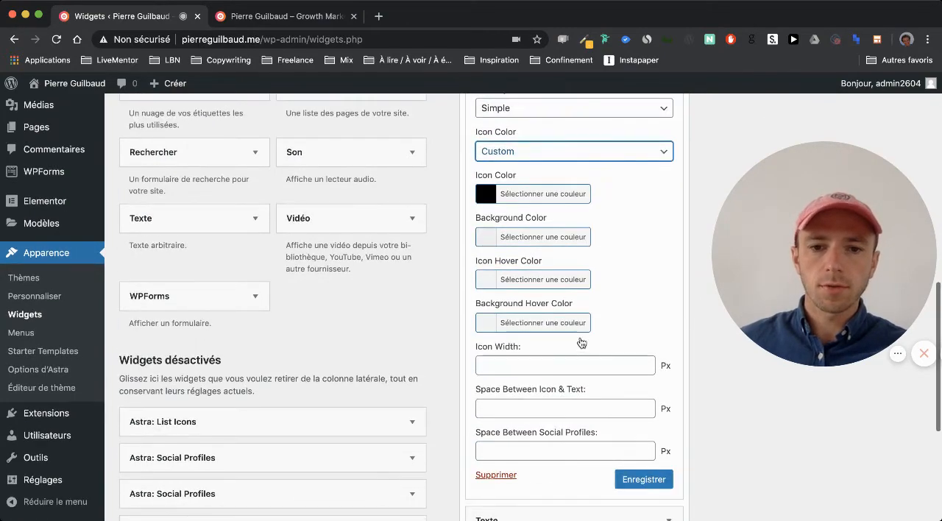
{"action": "left_click", "coordinate": [634, 309]}
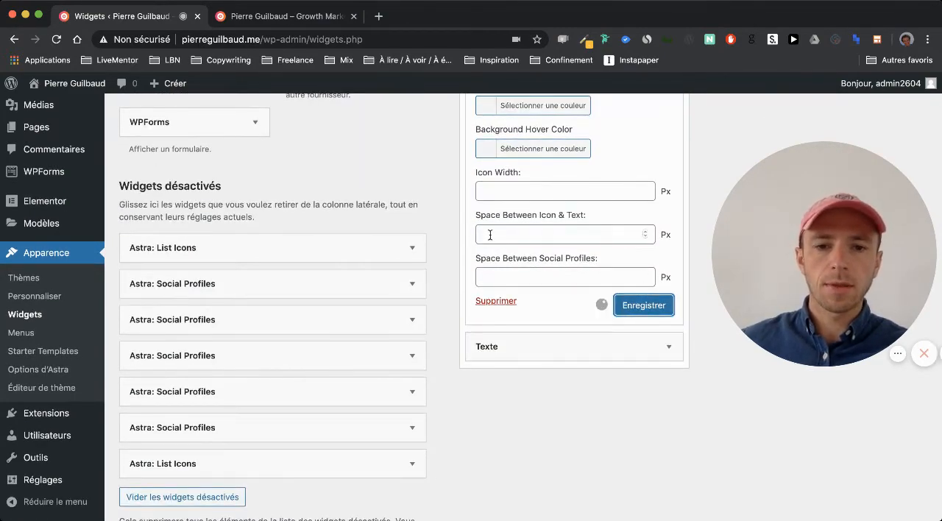
{"action": "scroll", "coordinate": [445, 209], "scroll_direction": "up", "scroll_amount": 5}
{"action": "scroll", "coordinate": [445, 211], "scroll_direction": "up", "scroll_amount": 8}
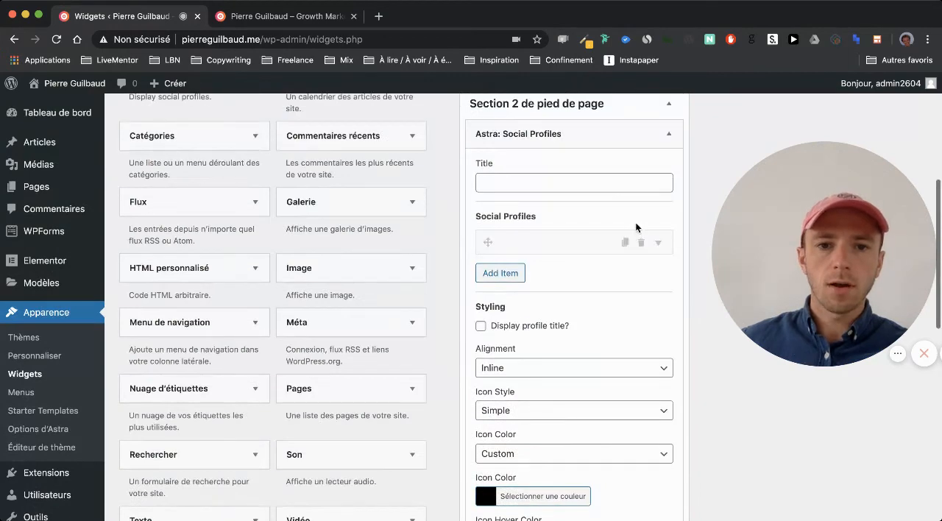
Collapse the social profiles widget, reload the live home page and check its footer icon and header.
{"action": "left_click", "coordinate": [670, 163]}
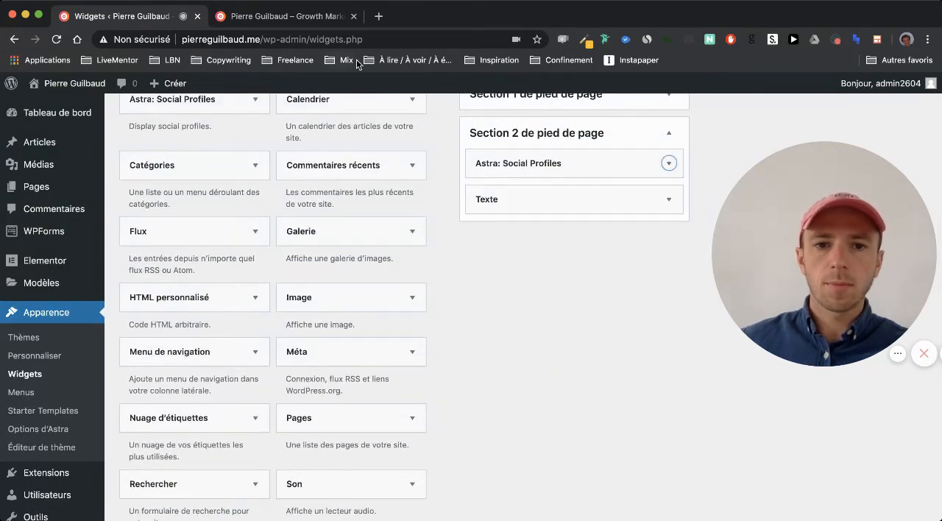
{"action": "left_click", "coordinate": [268, 20]}
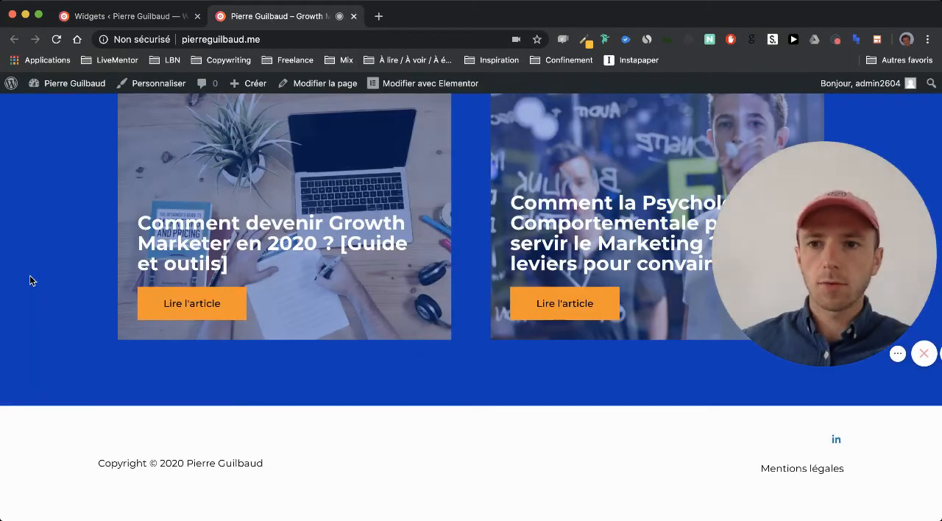
{"action": "key", "text": "super+r"}
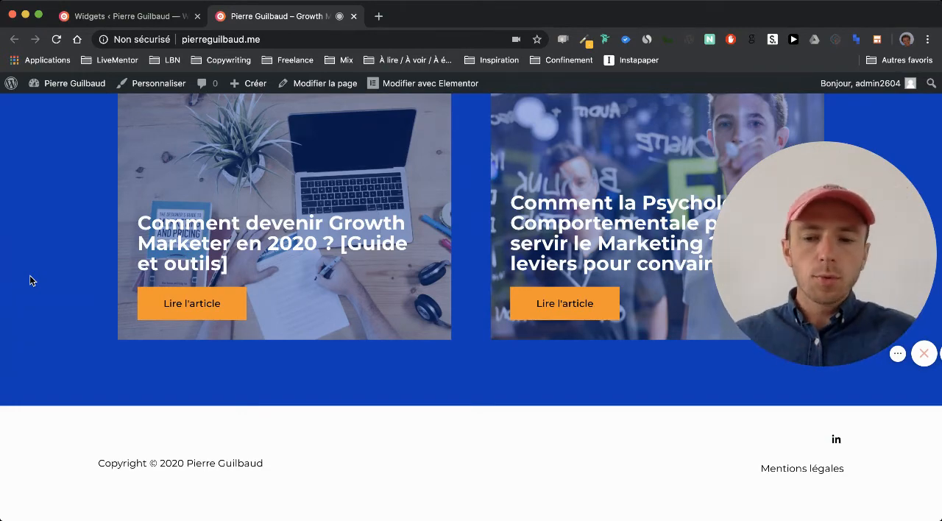
{"action": "scroll", "coordinate": [29, 279], "scroll_direction": "up", "scroll_amount": 10}
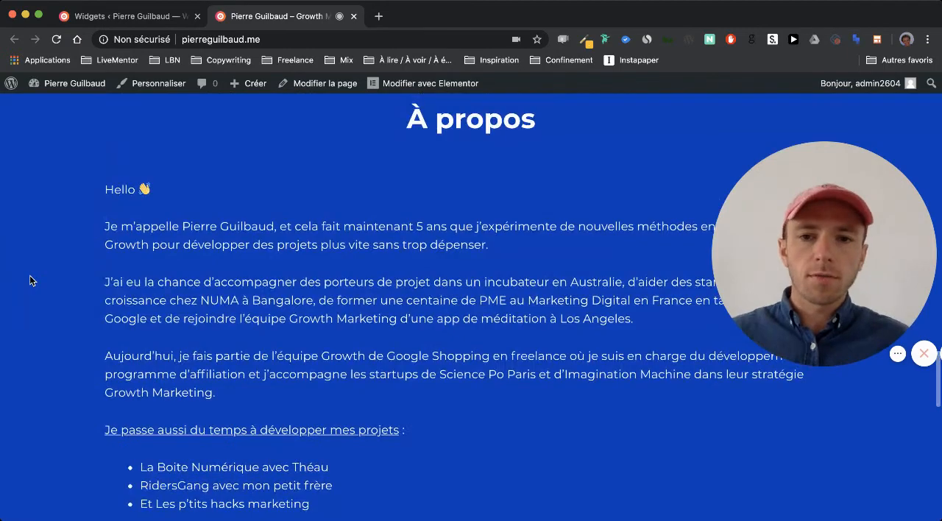
{"action": "scroll", "coordinate": [30, 277], "scroll_direction": "up", "scroll_amount": 15}
{"action": "scroll", "coordinate": [31, 277], "scroll_direction": "up", "scroll_amount": 3}
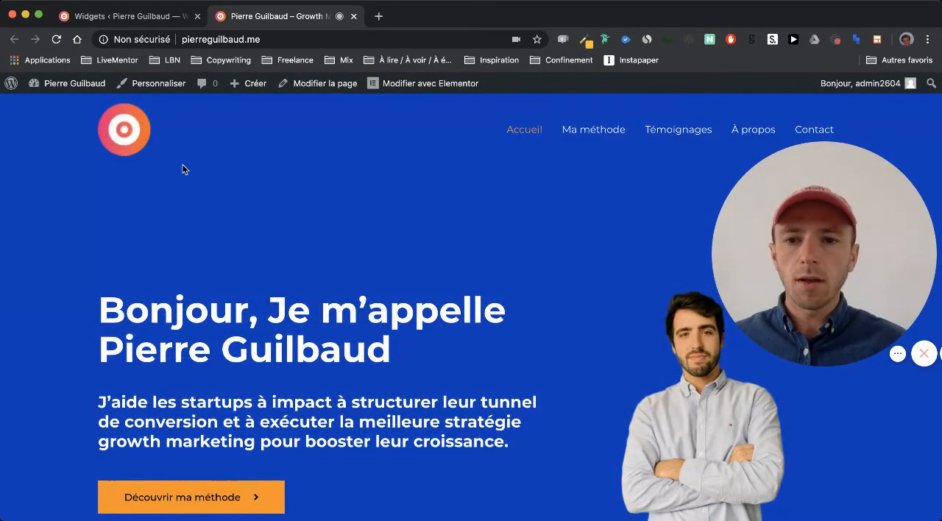
{"action": "scroll", "coordinate": [254, 258], "scroll_direction": "down", "scroll_amount": 1}
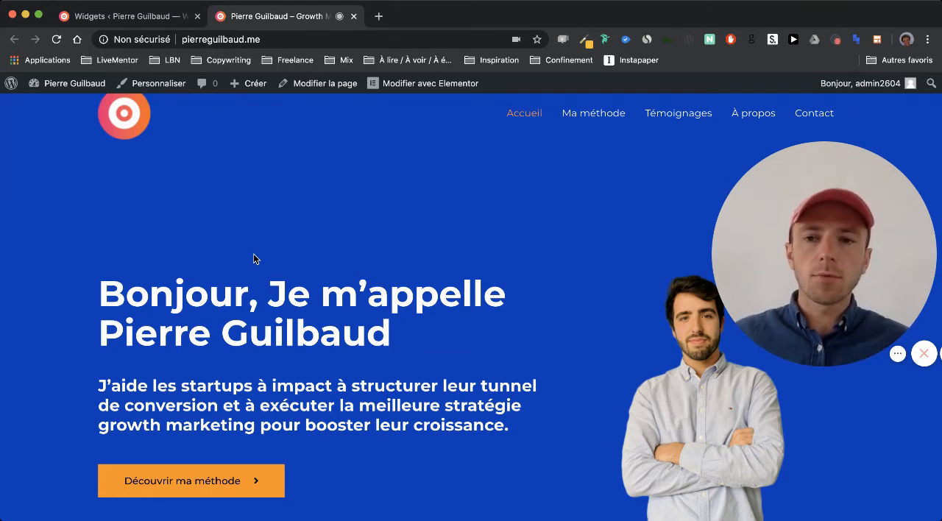
{"action": "scroll", "coordinate": [253, 258], "scroll_direction": "up", "scroll_amount": 1}
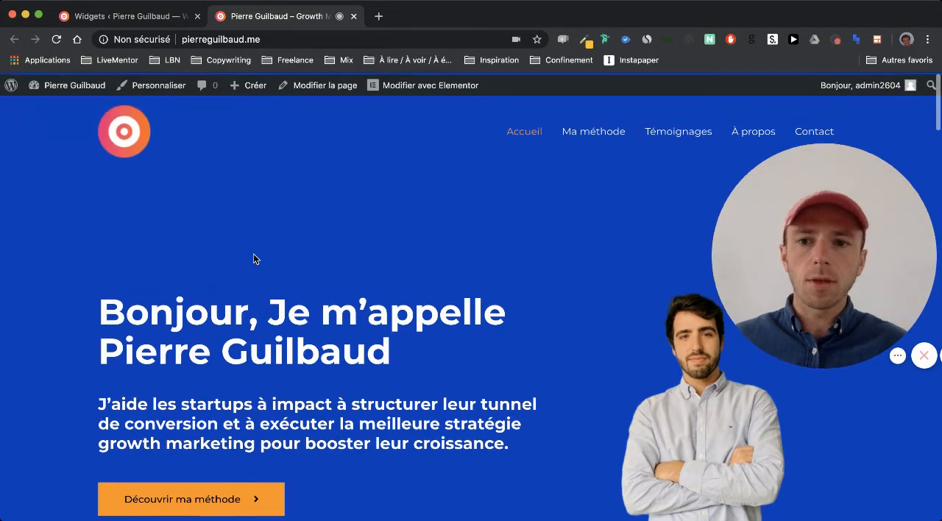
Return to the Widgets page and open the WP Maintenance Mode settings from the maintenance notice.
{"action": "left_click", "coordinate": [127, 15]}
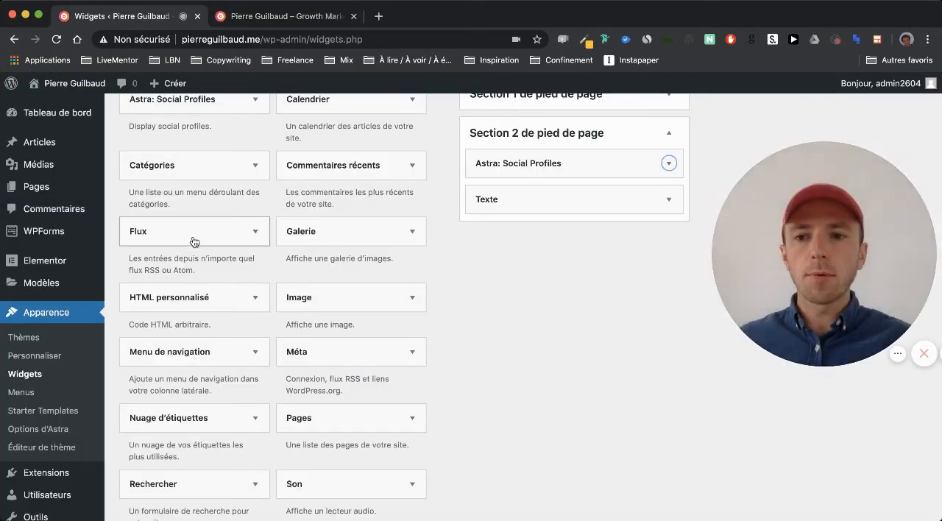
{"action": "scroll", "coordinate": [194, 240], "scroll_direction": "up", "scroll_amount": 5}
{"action": "mouse_move", "coordinate": [100, 256]}
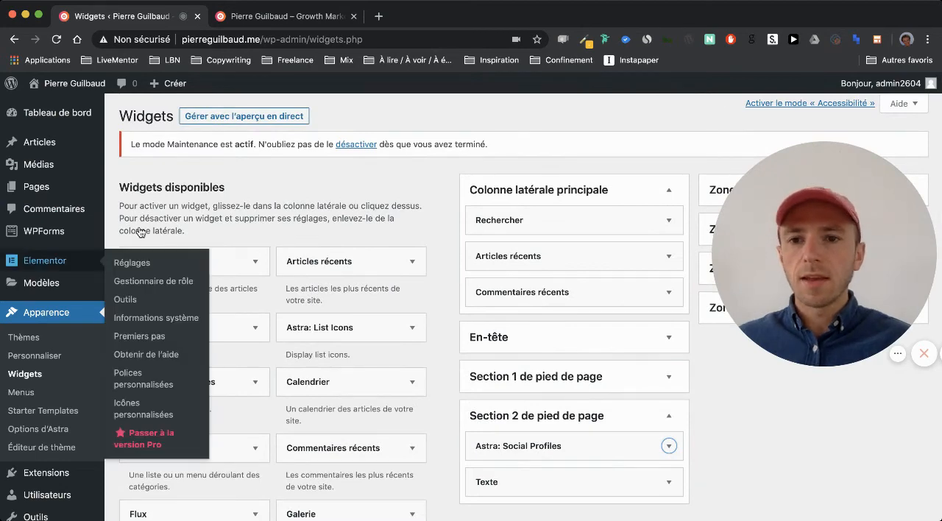
{"action": "left_click_drag", "start_coordinate": [130, 144], "coordinate": [286, 148]}
{"action": "left_click", "coordinate": [286, 148]}
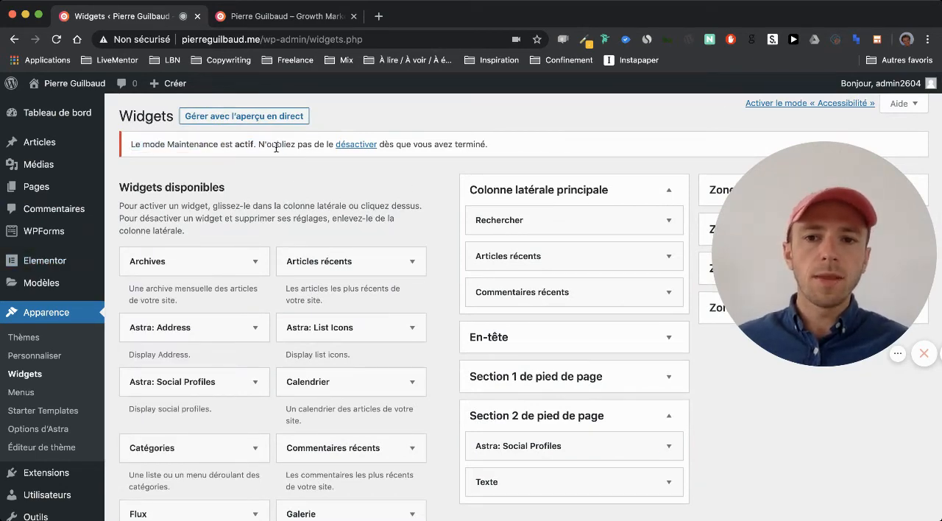
{"action": "left_click", "coordinate": [366, 145]}
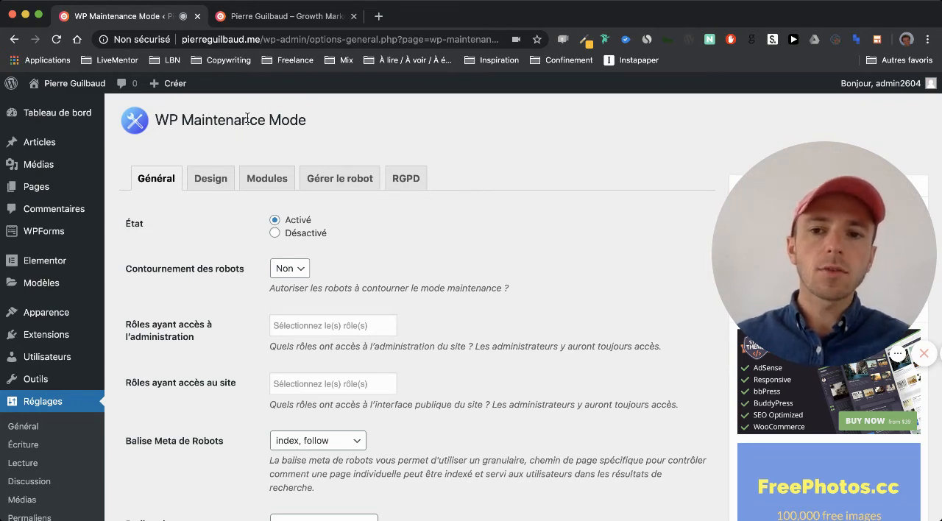
Set the maintenance mode state to Désactivé, save the settings and go back to the dashboard.
{"action": "left_click", "coordinate": [297, 236]}
{"action": "scroll", "coordinate": [296, 235], "scroll_direction": "down", "scroll_amount": 15}
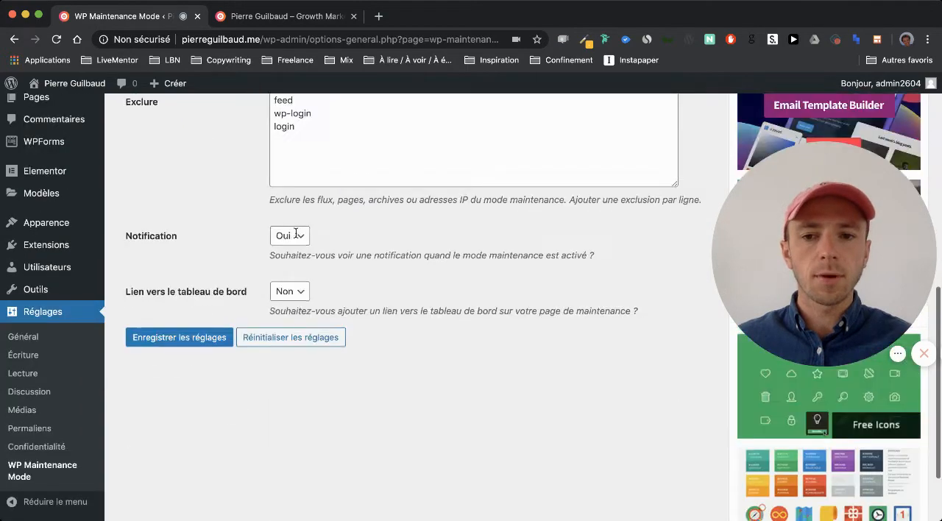
{"action": "left_click", "coordinate": [204, 245]}
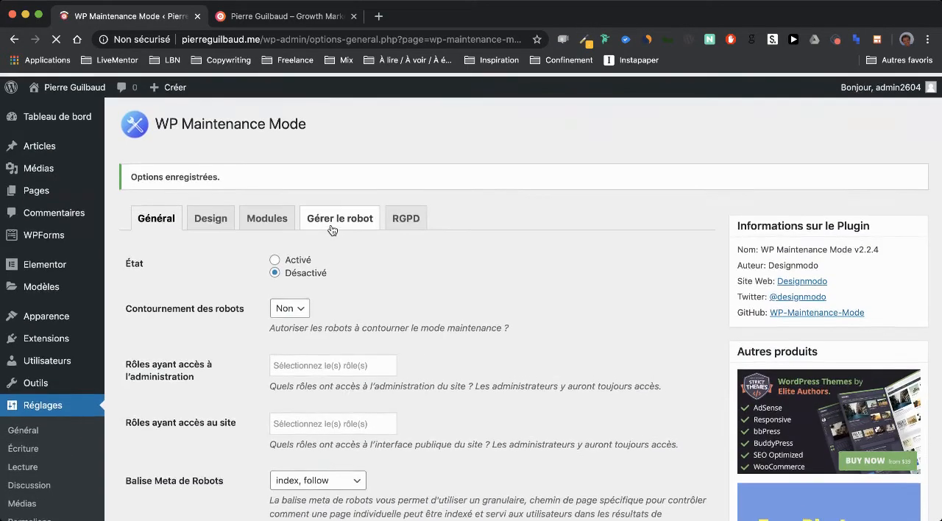
{"action": "left_click", "coordinate": [46, 118]}
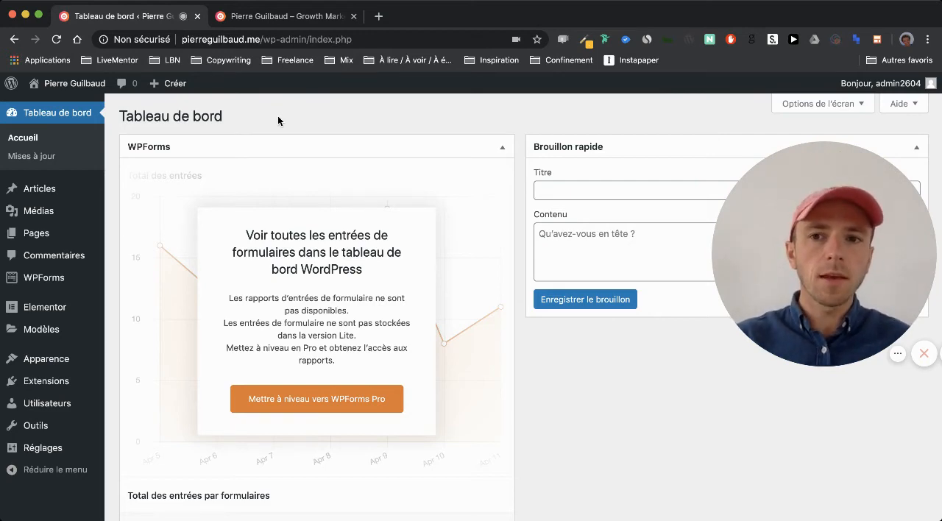
Log out of WordPress from the live site and load its home page as a visitor.
{"action": "left_click", "coordinate": [264, 14]}
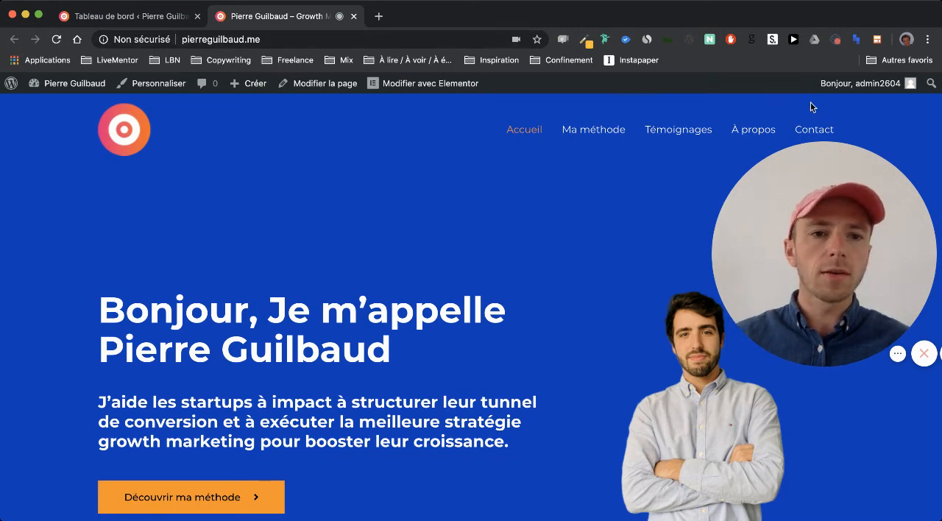
{"action": "mouse_move", "coordinate": [827, 95]}
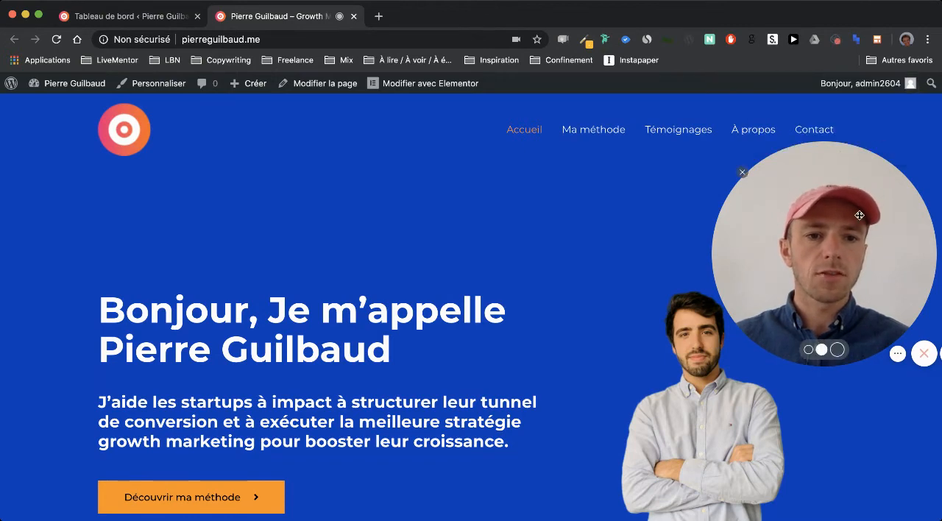
{"action": "left_click_drag", "start_coordinate": [856, 226], "coordinate": [856, 337]}
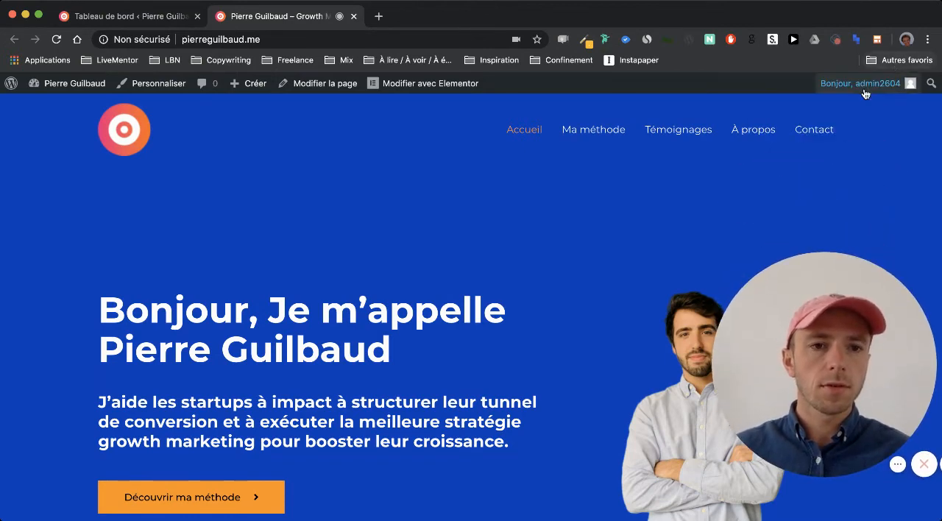
{"action": "mouse_move", "coordinate": [865, 90]}
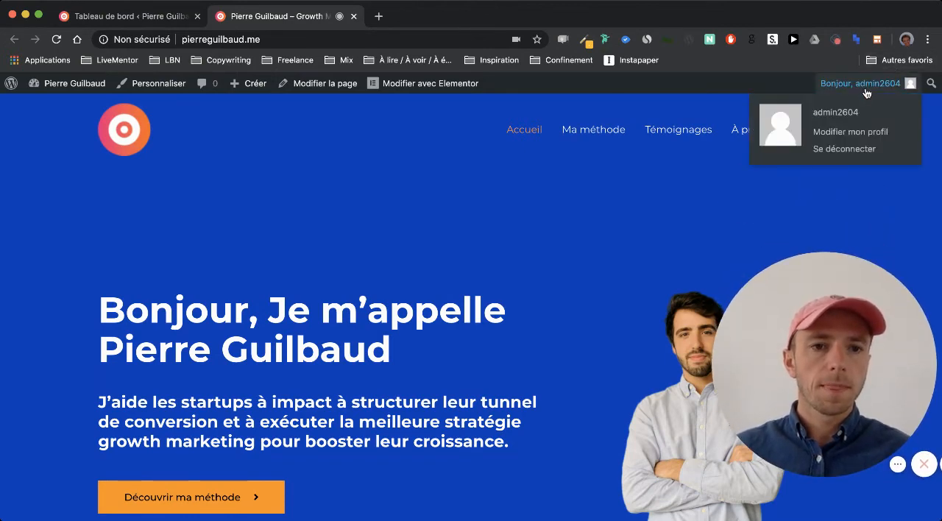
{"action": "left_click", "coordinate": [844, 150]}
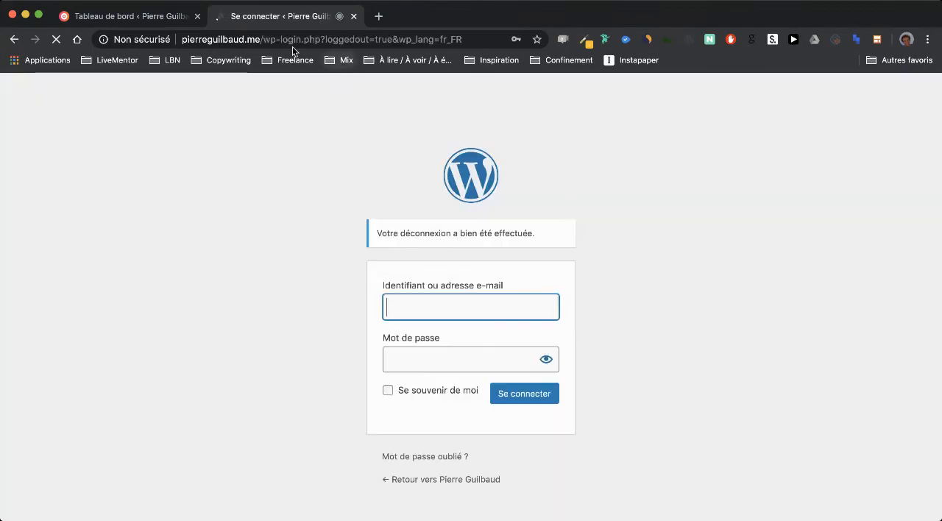
{"action": "left_click_drag", "start_coordinate": [262, 39], "coordinate": [465, 39]}
{"action": "key", "text": "BackSpace"}
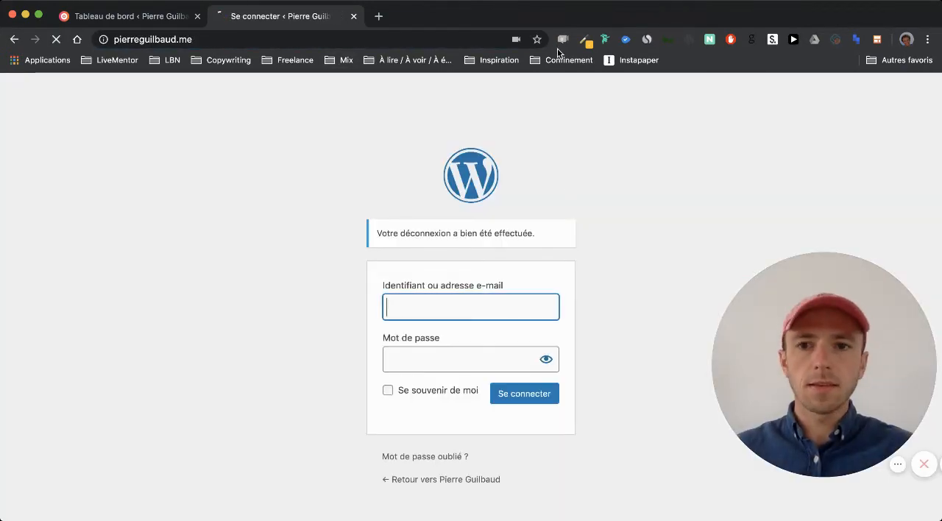